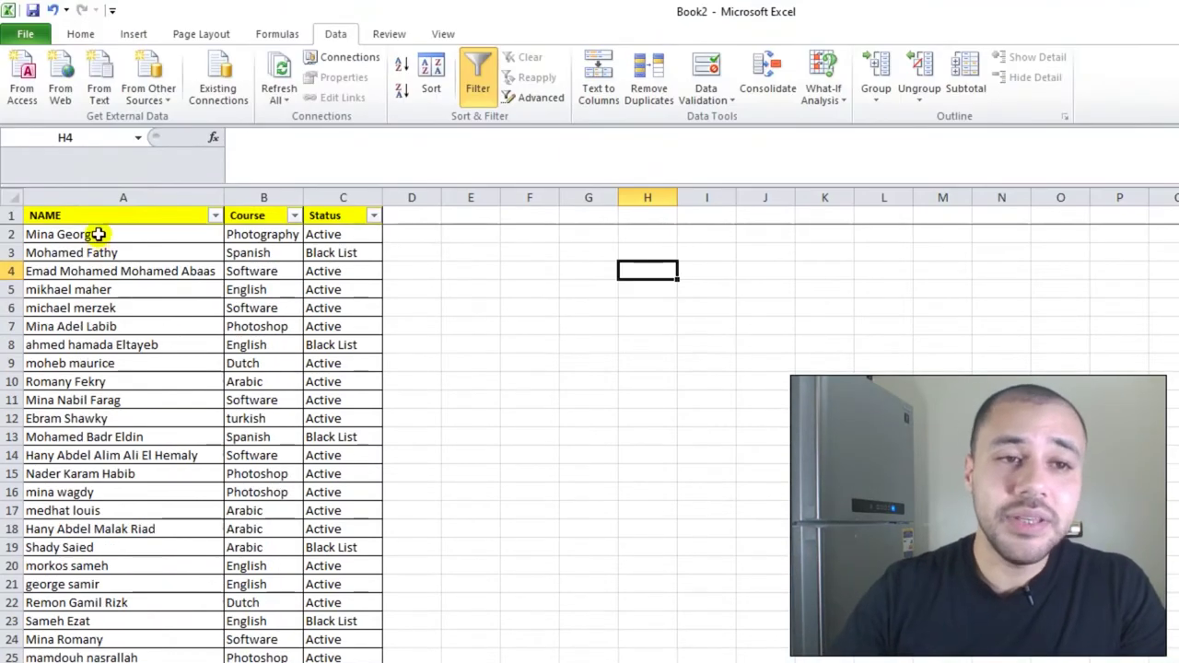
Point out the student names and course entries in the table.
{"action": "left_click_drag", "start_coordinate": [98, 117], "coordinate": [88, 378]}
{"action": "left_click_drag", "start_coordinate": [261, 235], "coordinate": [264, 363]}
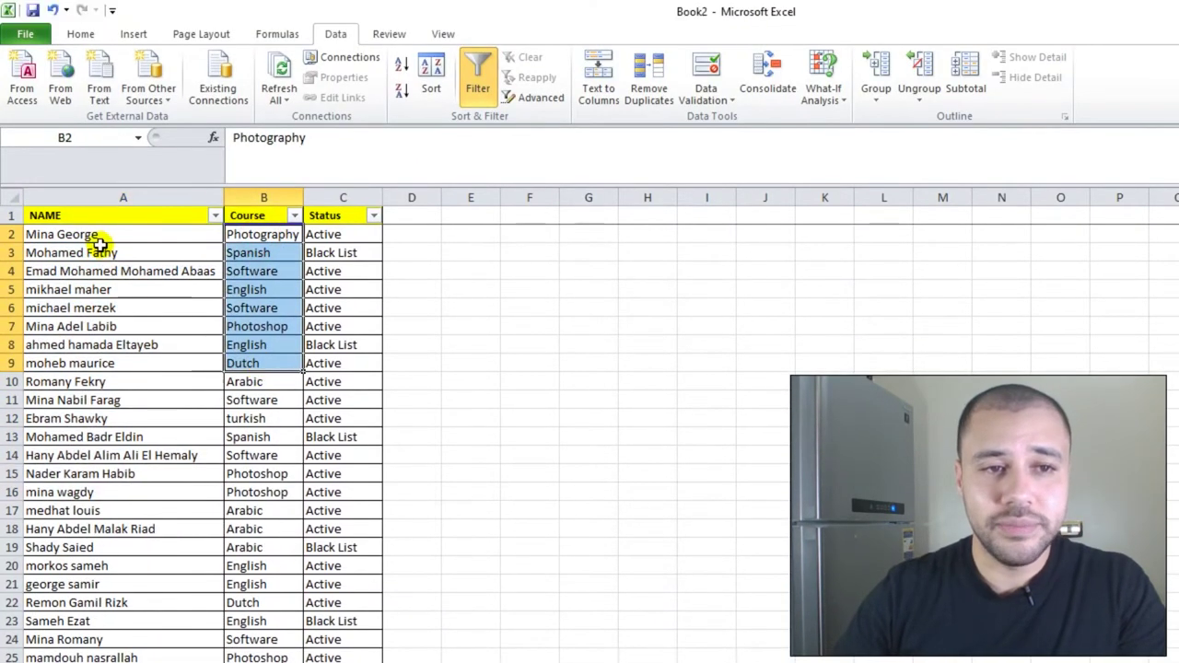
{"action": "left_click", "coordinate": [95, 236]}
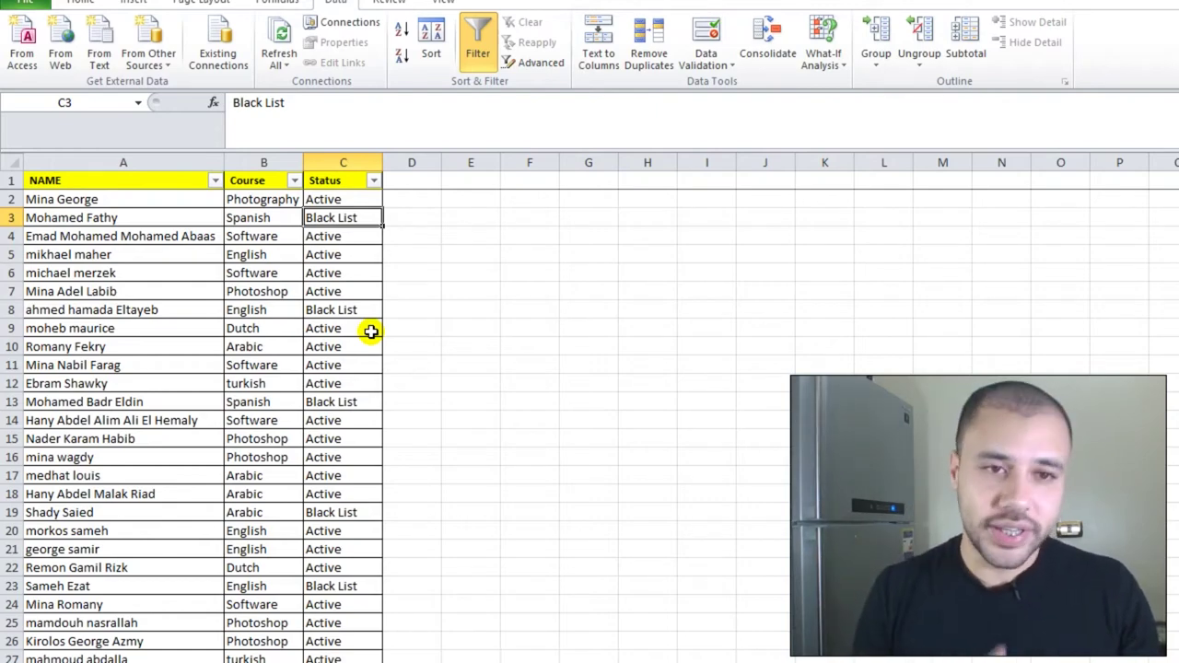
{"action": "left_click_drag", "start_coordinate": [74, 218], "coordinate": [115, 510]}
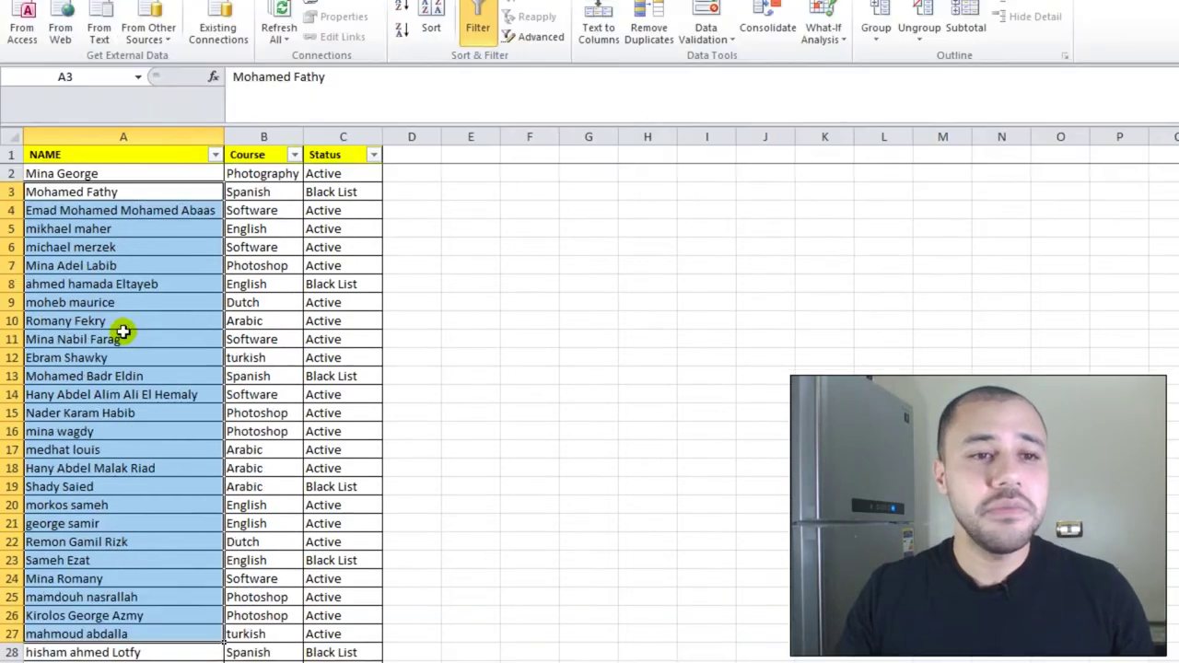
{"action": "left_click", "coordinate": [138, 201]}
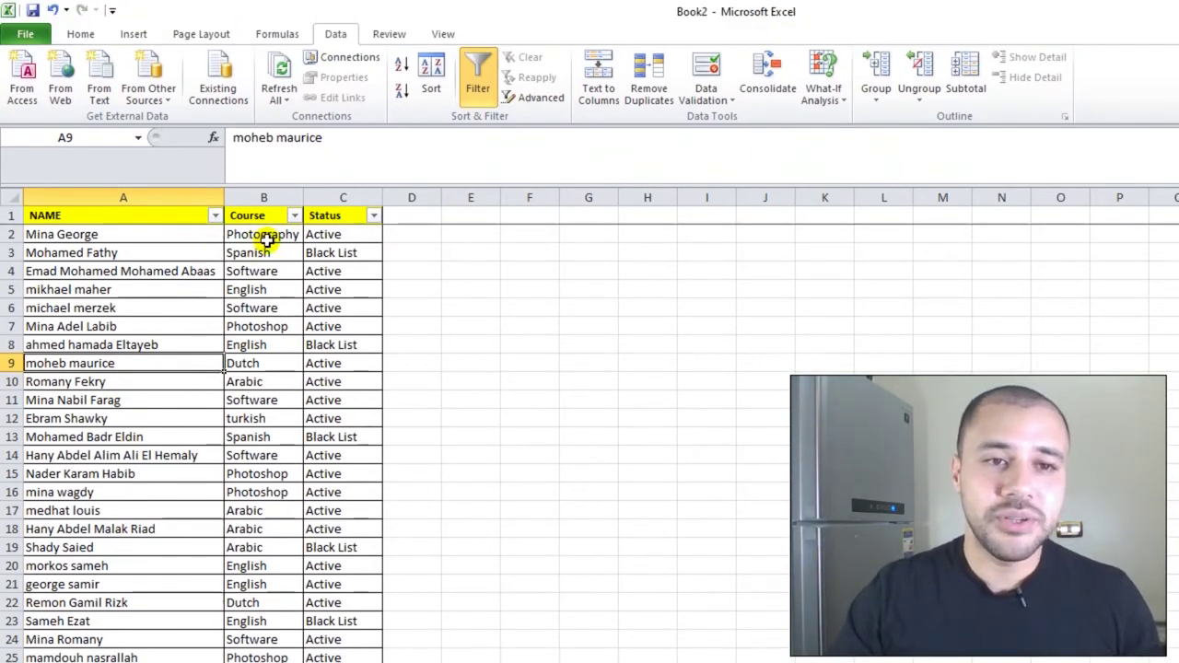
{"action": "left_click", "coordinate": [267, 236]}
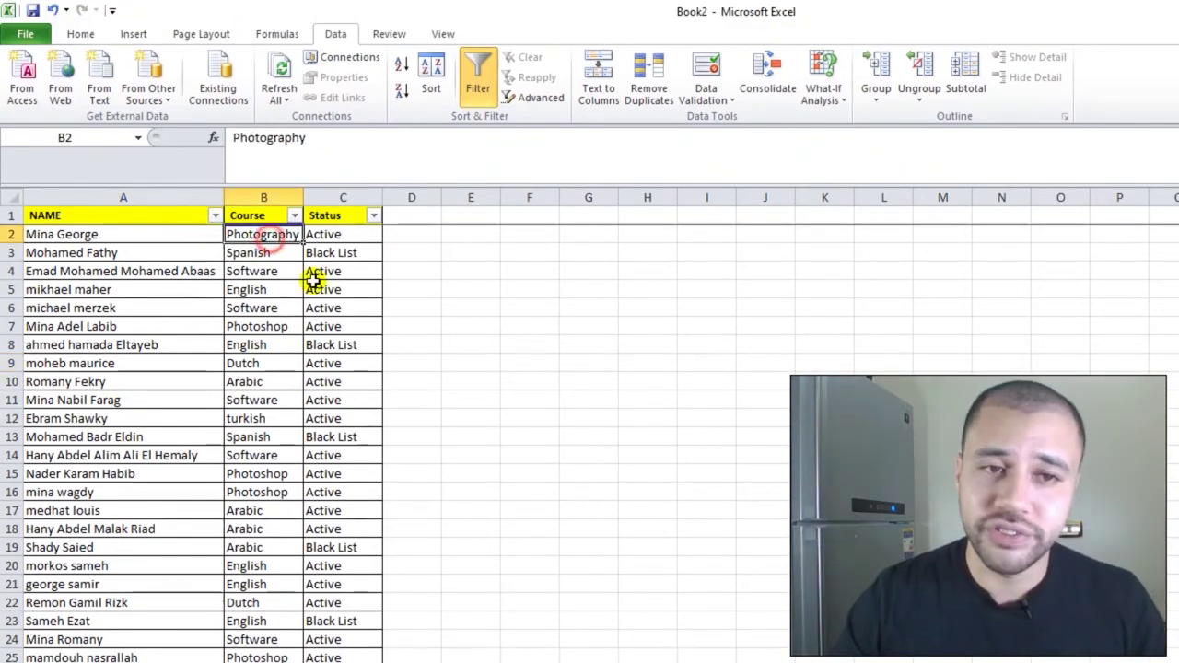
{"action": "left_click", "coordinate": [265, 250]}
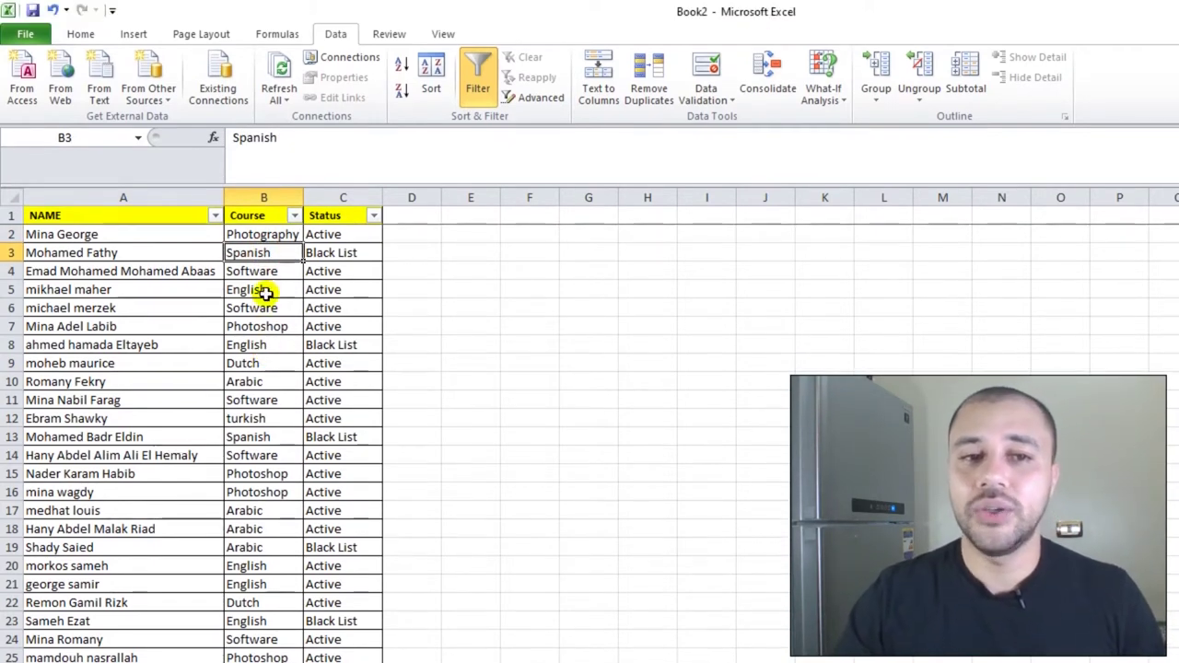
{"action": "key", "text": "Down"}
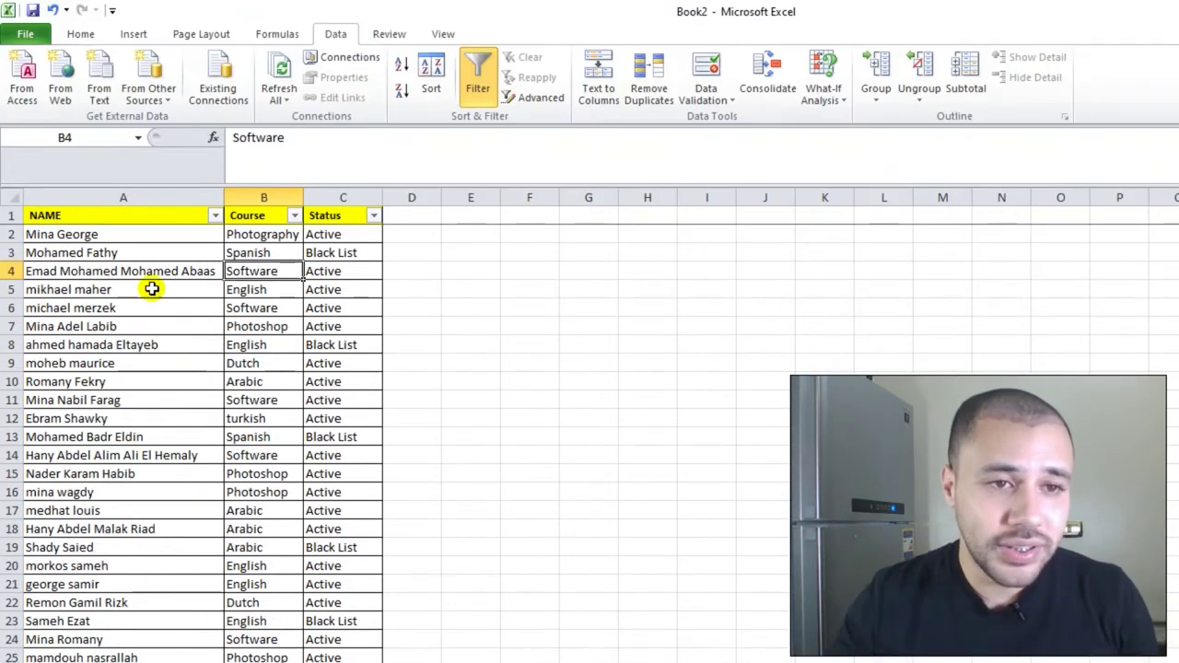
Run through the names down to the last student, then select the whole NAME column A.
{"action": "left_click", "coordinate": [160, 251]}
{"action": "left_click_drag", "start_coordinate": [159, 252], "coordinate": [158, 545]}
{"action": "scroll", "coordinate": [158, 545], "scroll_direction": "down", "scroll_amount": 6}
{"action": "scroll", "coordinate": [161, 540], "scroll_direction": "up", "scroll_amount": 3}
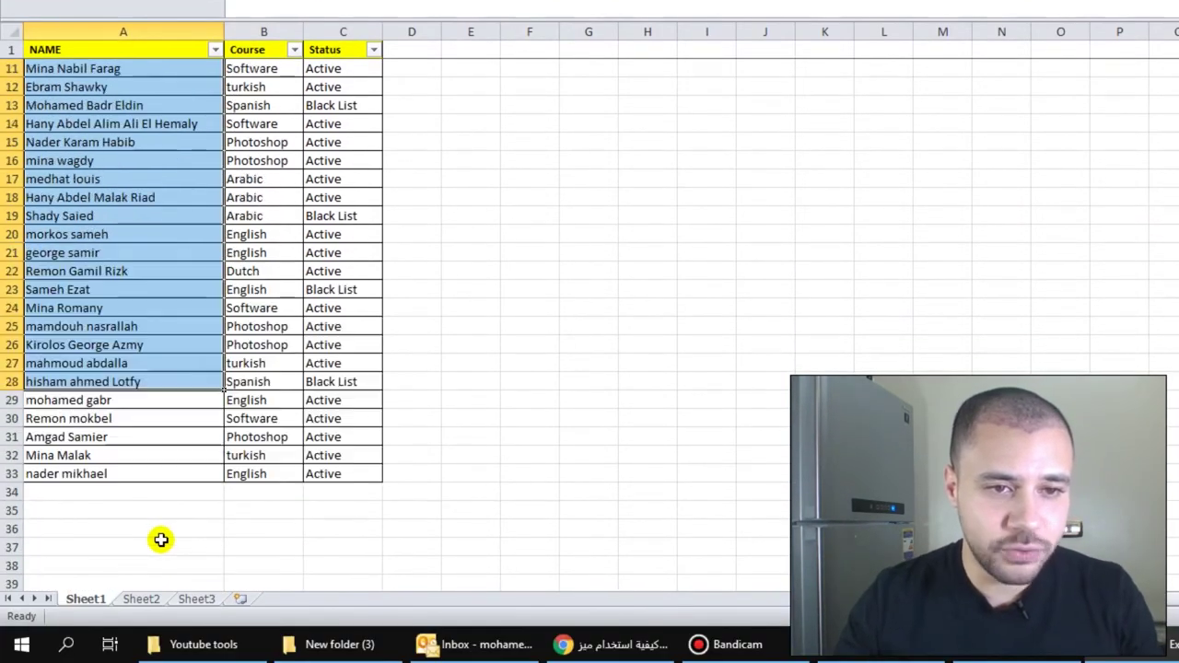
{"action": "left_click", "coordinate": [140, 472]}
{"action": "scroll", "coordinate": [212, 387], "scroll_direction": "up", "scroll_amount": 3}
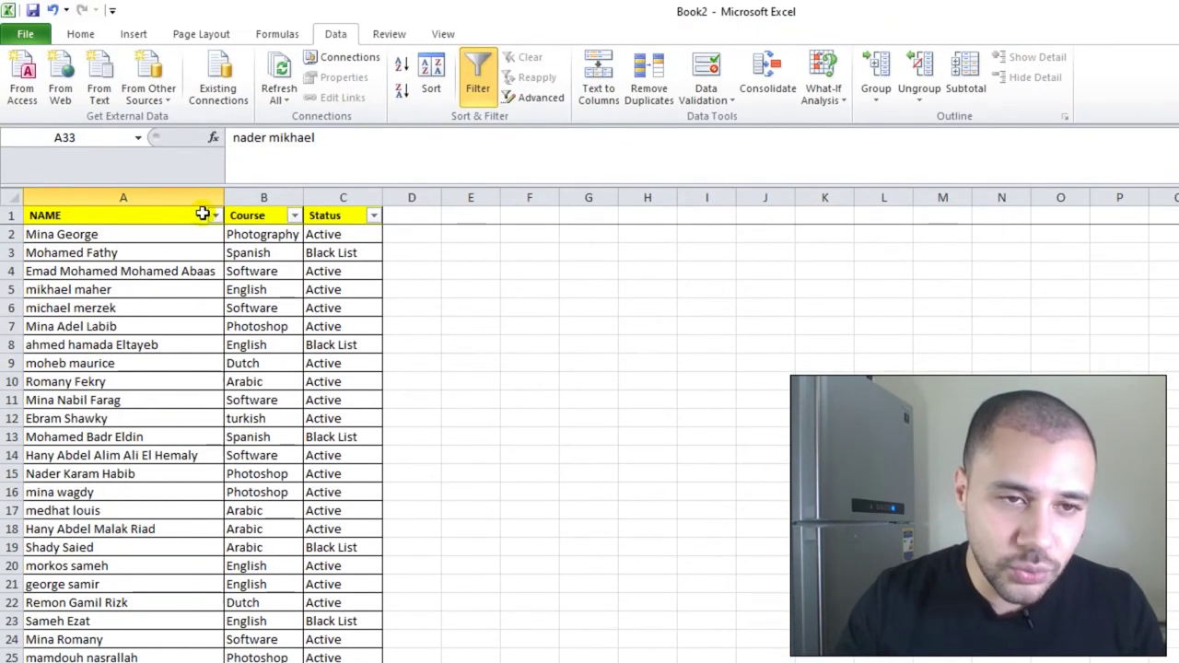
{"action": "left_click", "coordinate": [165, 189]}
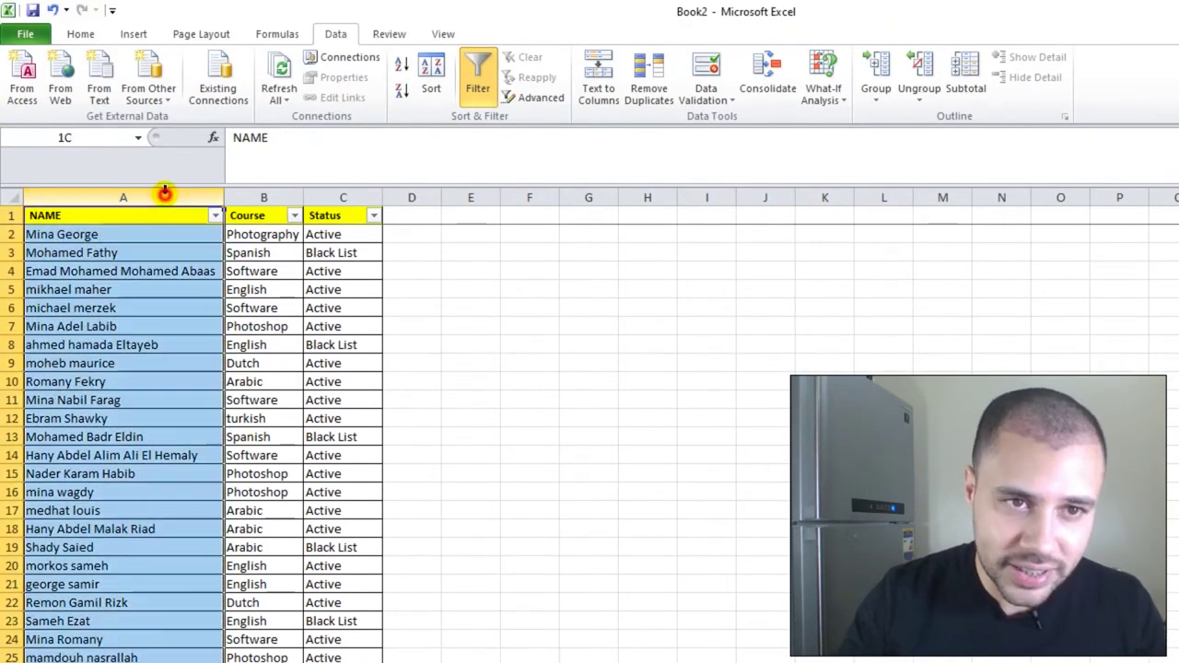
Apply a Duplicate Values rule with Light Red Fill with Dark Red Text to column A.
{"action": "left_click", "coordinate": [81, 34]}
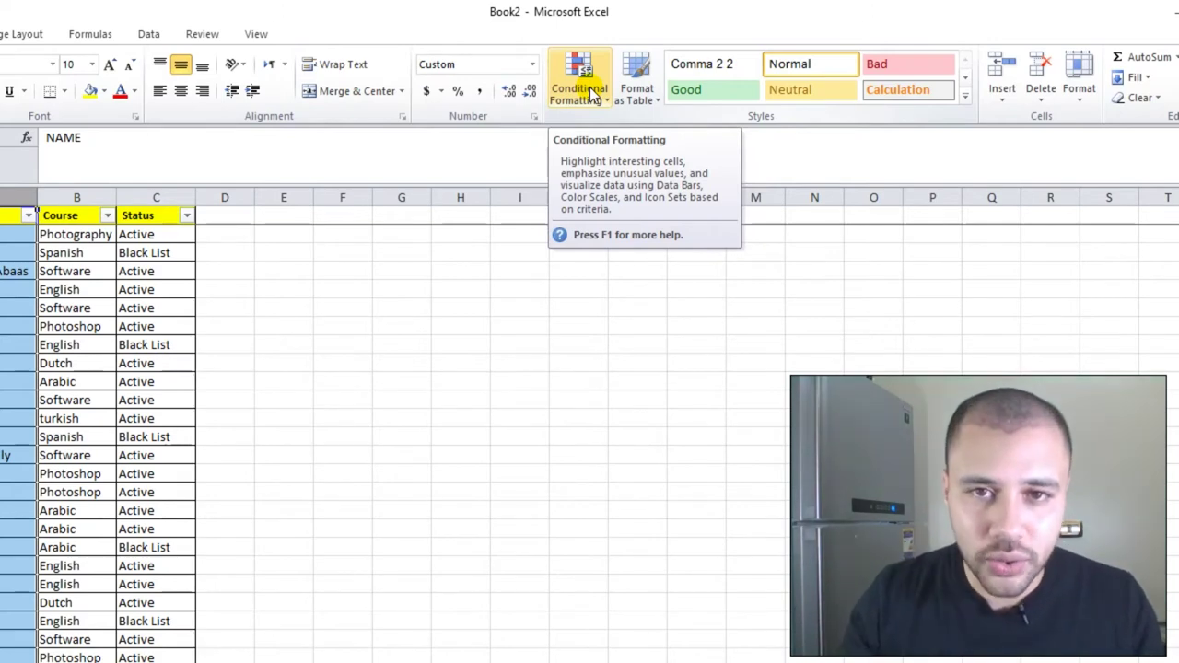
{"action": "left_click", "coordinate": [591, 95]}
{"action": "mouse_move", "coordinate": [590, 135]}
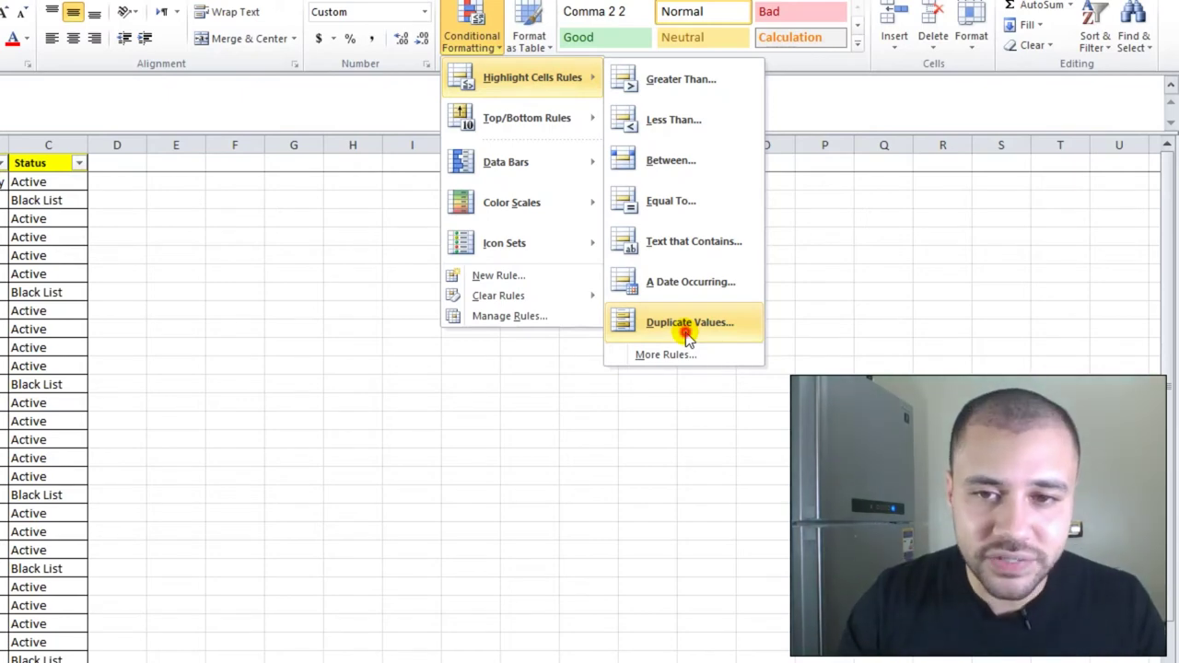
{"action": "left_click", "coordinate": [685, 332]}
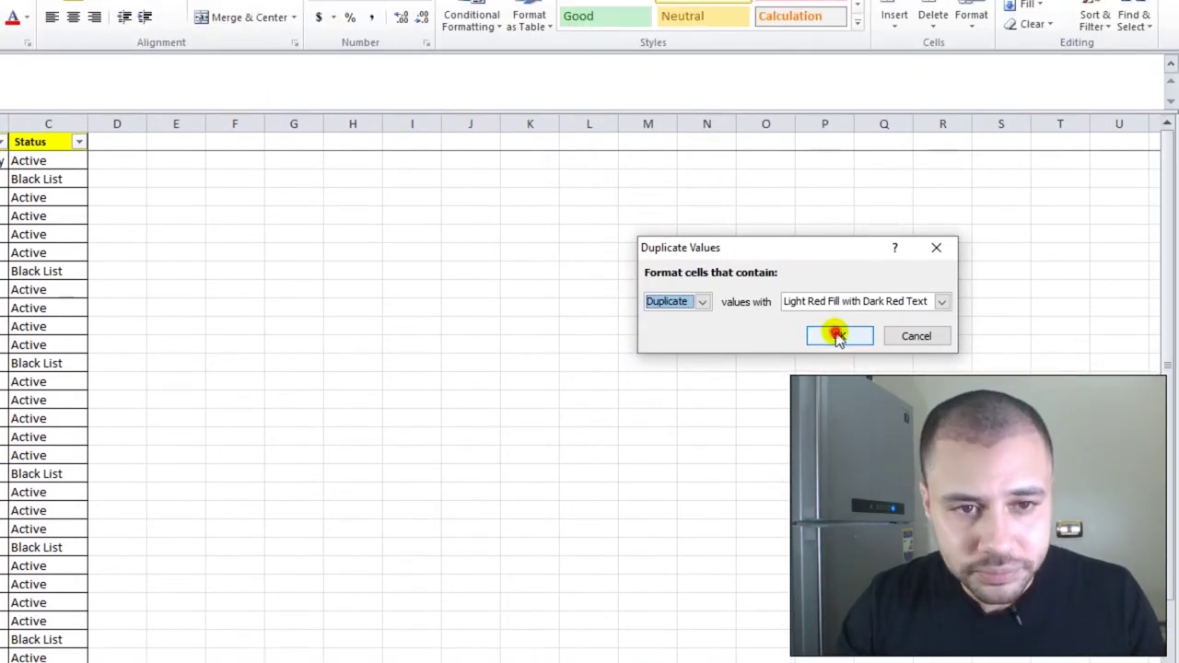
{"action": "left_click", "coordinate": [836, 338]}
{"action": "scroll", "coordinate": [175, 452], "scroll_direction": "down", "scroll_amount": 6}
Switch to Sheet2 and bring up the actions for the student name in A4.
{"action": "scroll", "coordinate": [169, 460], "scroll_direction": "up", "scroll_amount": 5}
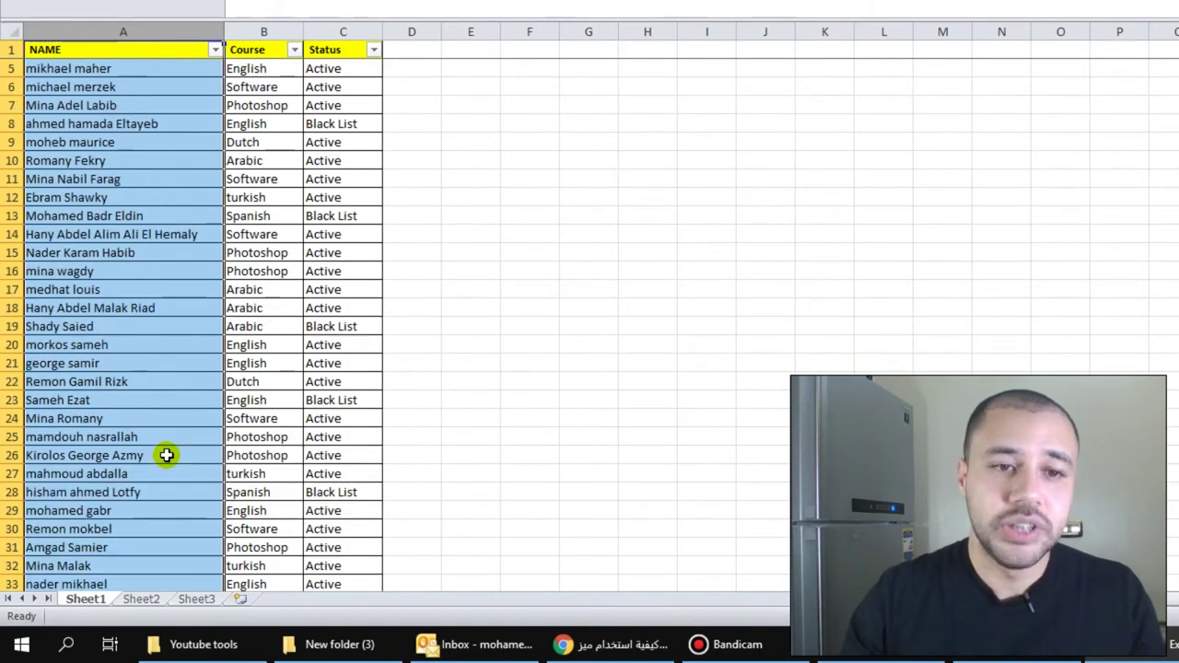
{"action": "scroll", "coordinate": [163, 461], "scroll_direction": "up", "scroll_amount": 1}
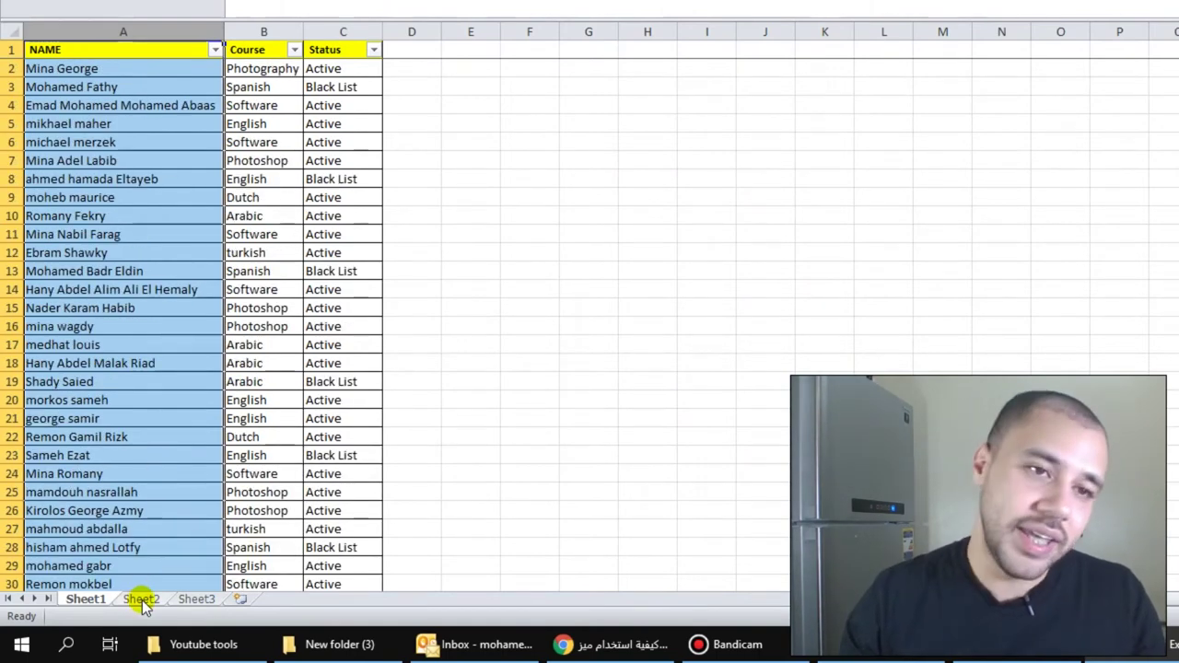
{"action": "left_click", "coordinate": [141, 599]}
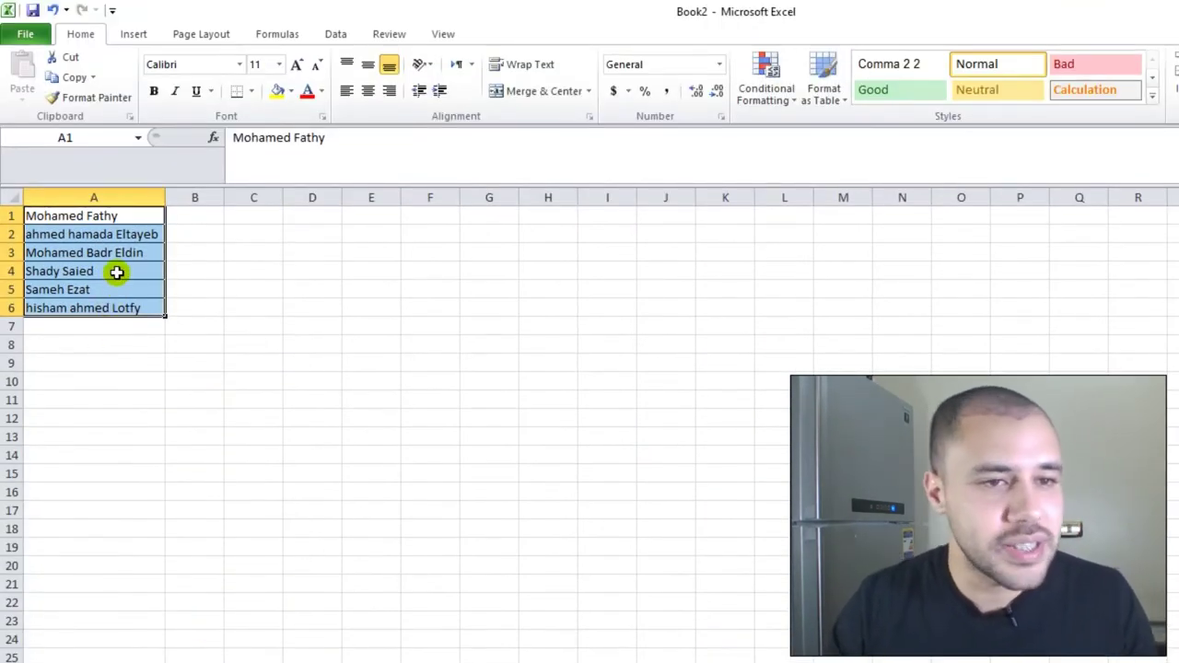
{"action": "left_click", "coordinate": [120, 270]}
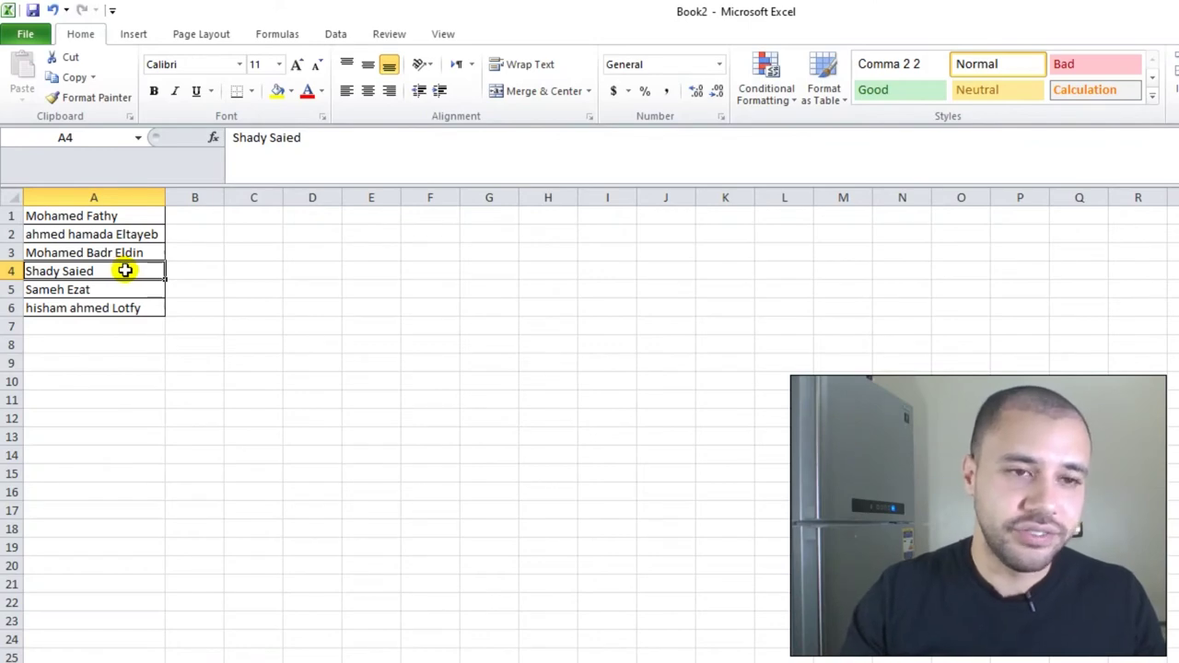
{"action": "right_click", "coordinate": [126, 270]}
Copy the A4 name from Sheet2 and paste it into Sheet1 cell A34.
{"action": "left_click", "coordinate": [184, 297]}
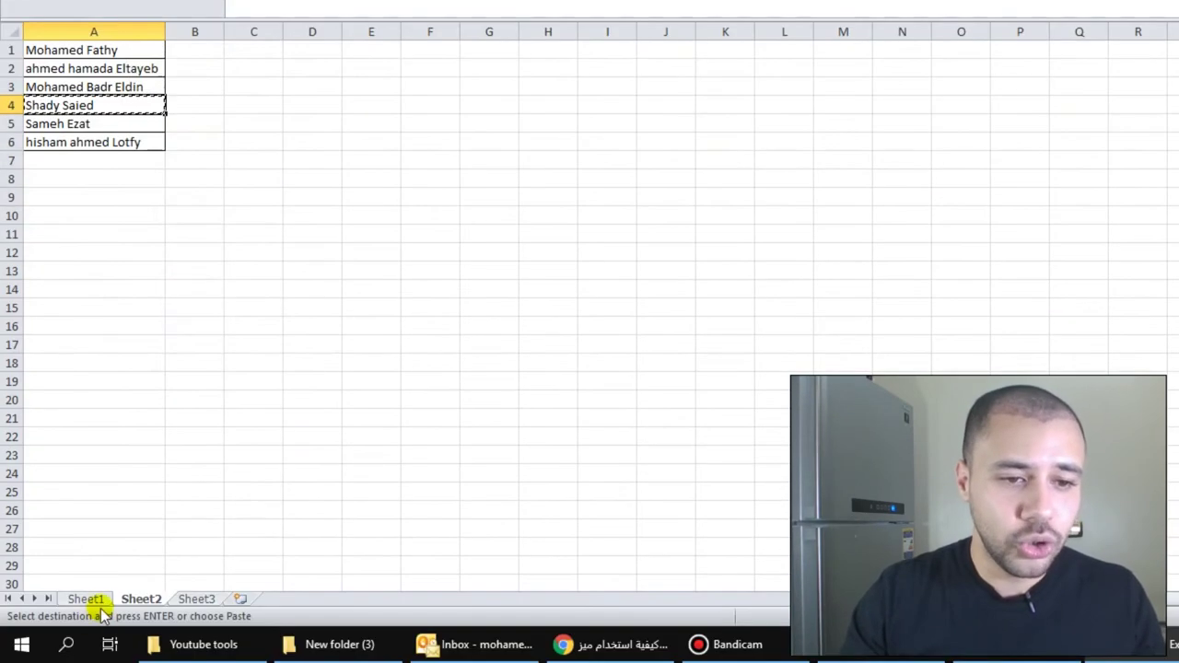
{"action": "left_click", "coordinate": [104, 598]}
{"action": "scroll", "coordinate": [95, 469], "scroll_direction": "down", "scroll_amount": 7}
{"action": "scroll", "coordinate": [82, 368], "scroll_direction": "up", "scroll_amount": 1}
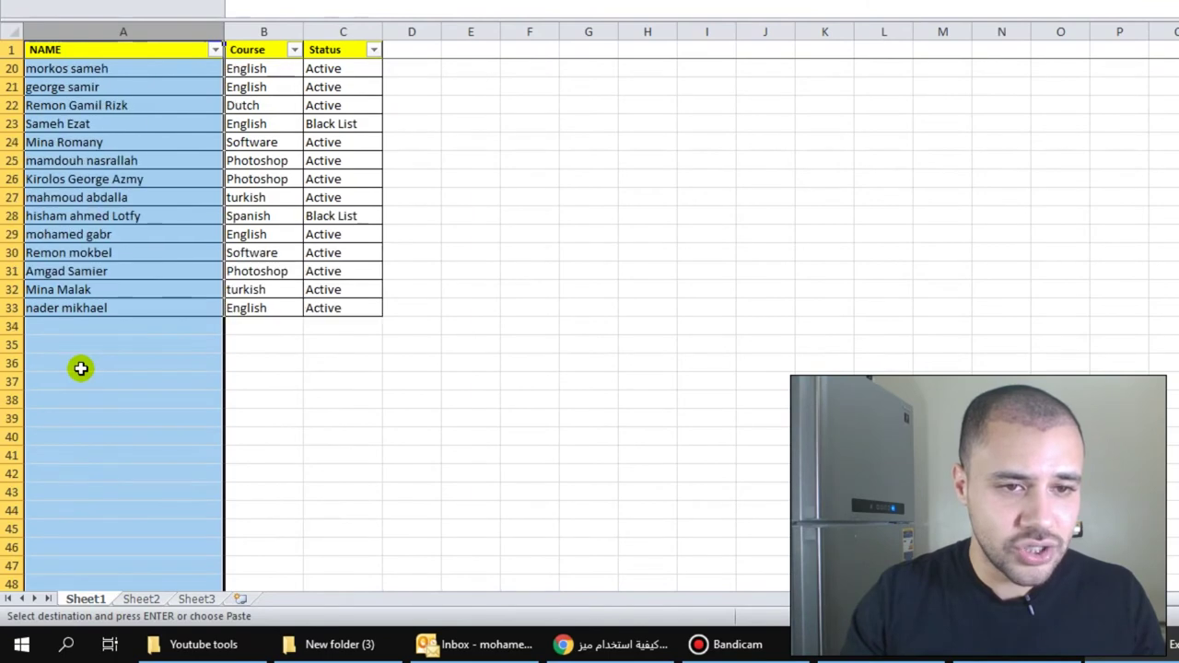
{"action": "left_click", "coordinate": [88, 334]}
{"action": "right_click", "coordinate": [88, 334]}
{"action": "left_click", "coordinate": [157, 79]}
{"action": "left_click", "coordinate": [132, 381]}
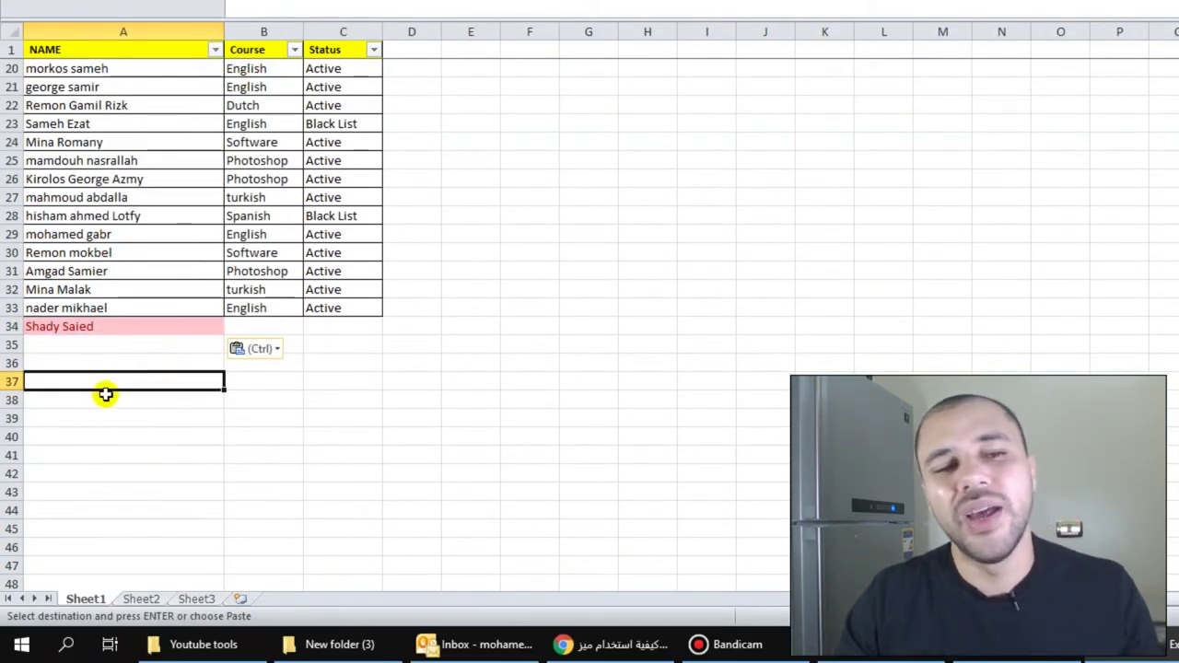
{"action": "left_click", "coordinate": [126, 330]}
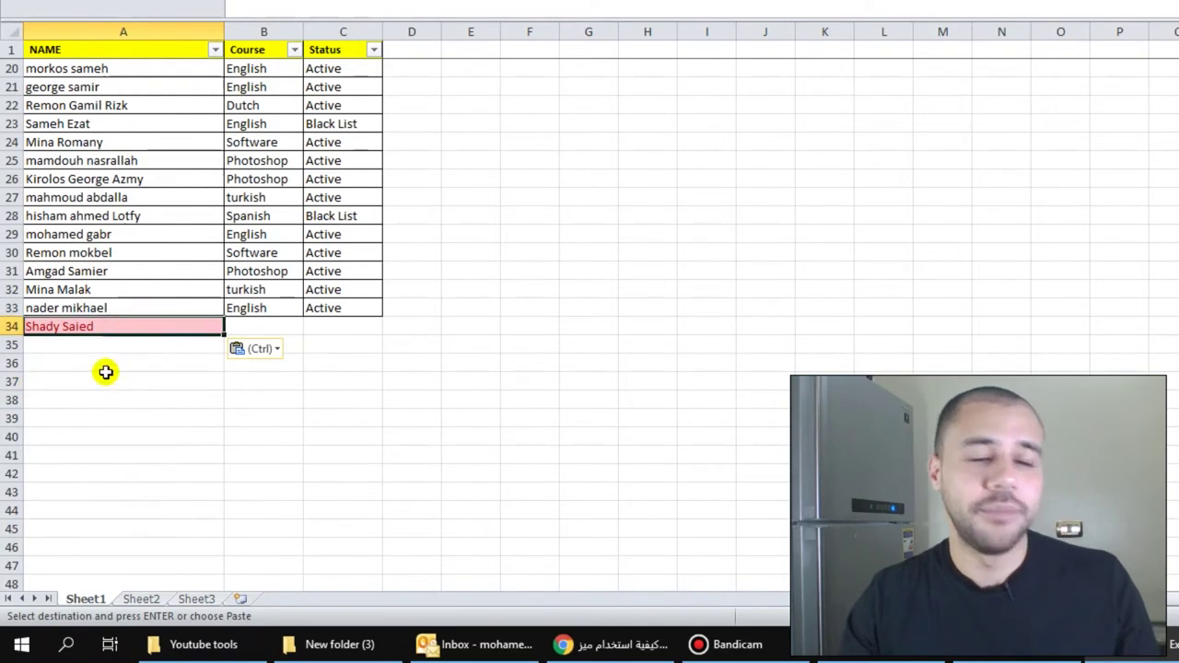
Check the duplicate highlight on the pasted name in A34, then undo the test entry.
{"action": "scroll", "coordinate": [127, 409], "scroll_direction": "up", "scroll_amount": 5}
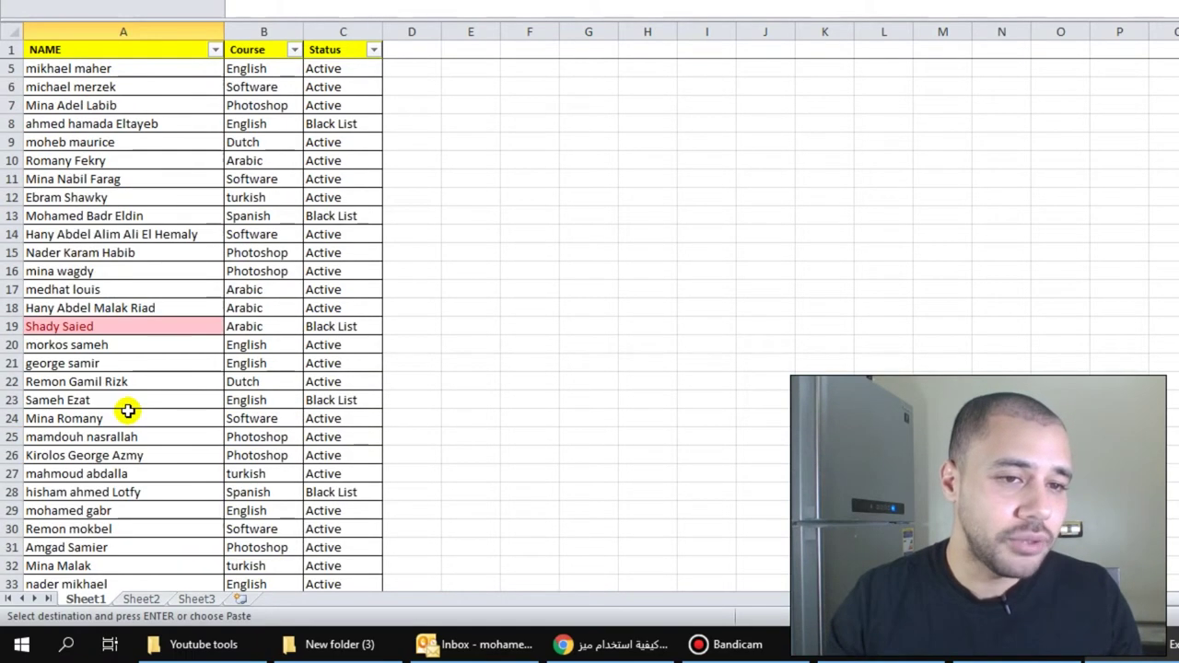
{"action": "scroll", "coordinate": [126, 378], "scroll_direction": "up", "scroll_amount": 1}
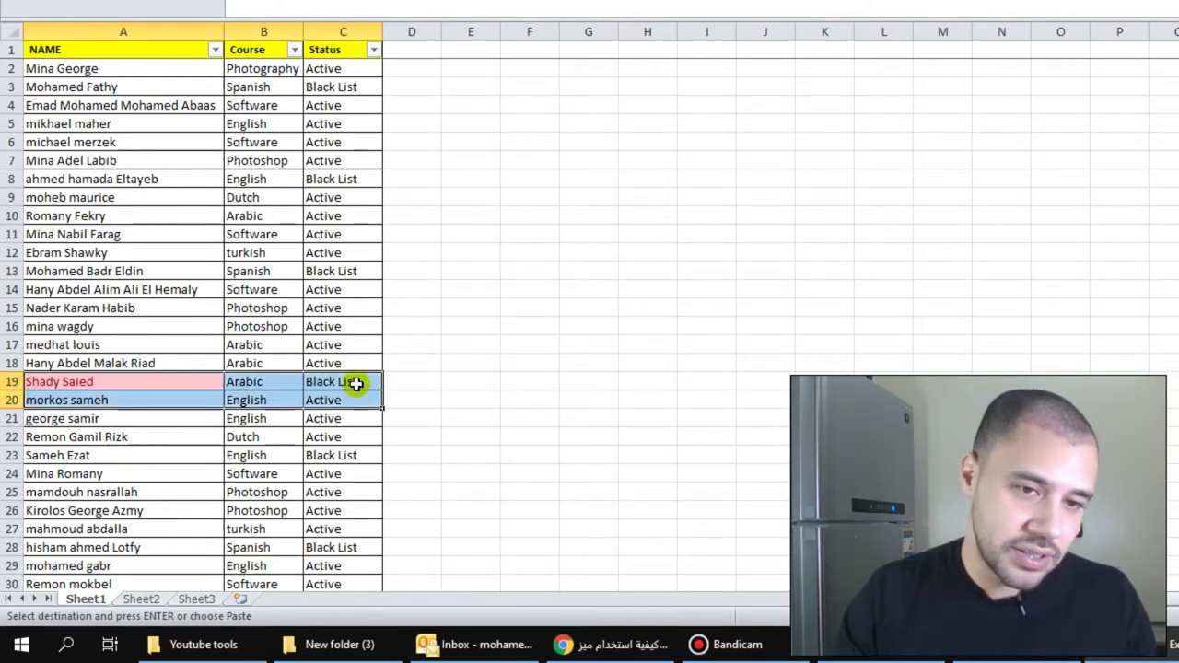
{"action": "scroll", "coordinate": [342, 421], "scroll_direction": "down", "scroll_amount": 3}
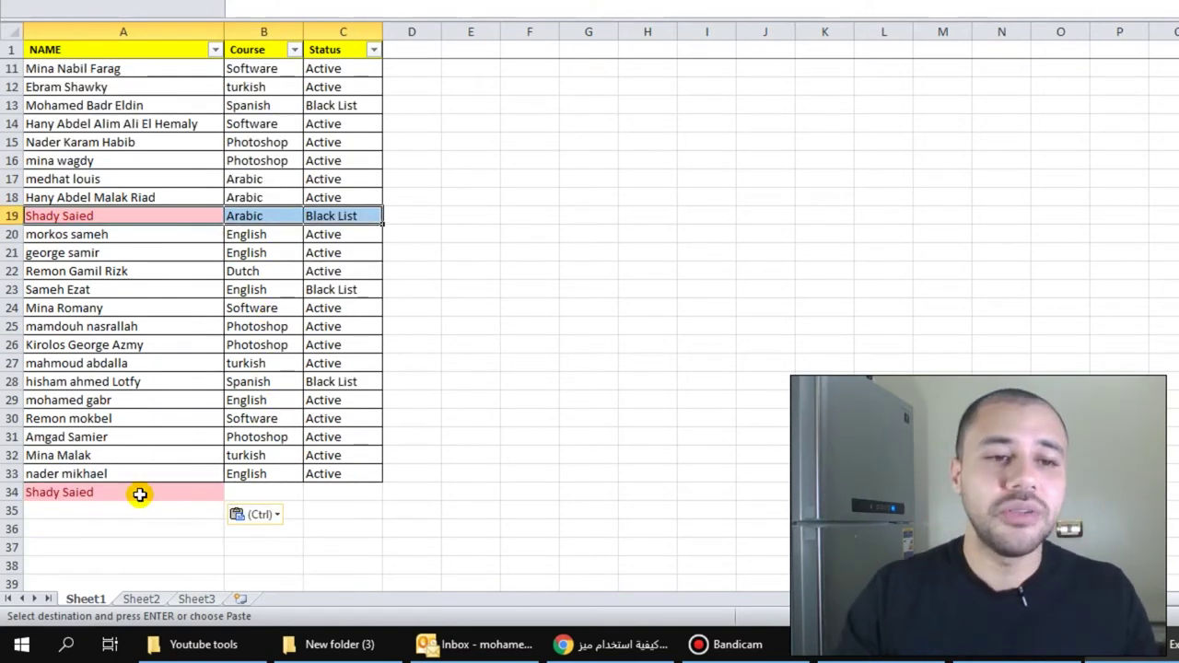
{"action": "left_click", "coordinate": [139, 495]}
{"action": "scroll", "coordinate": [161, 454], "scroll_direction": "up", "scroll_amount": 3}
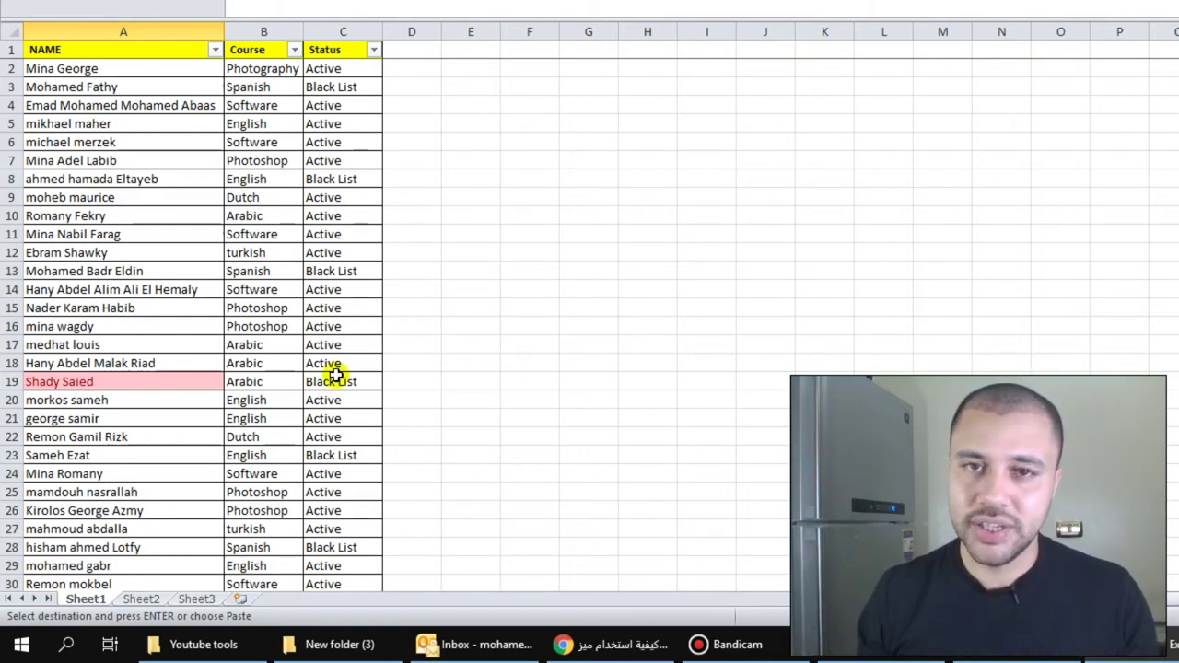
{"action": "scroll", "coordinate": [137, 455], "scroll_direction": "down", "scroll_amount": 1}
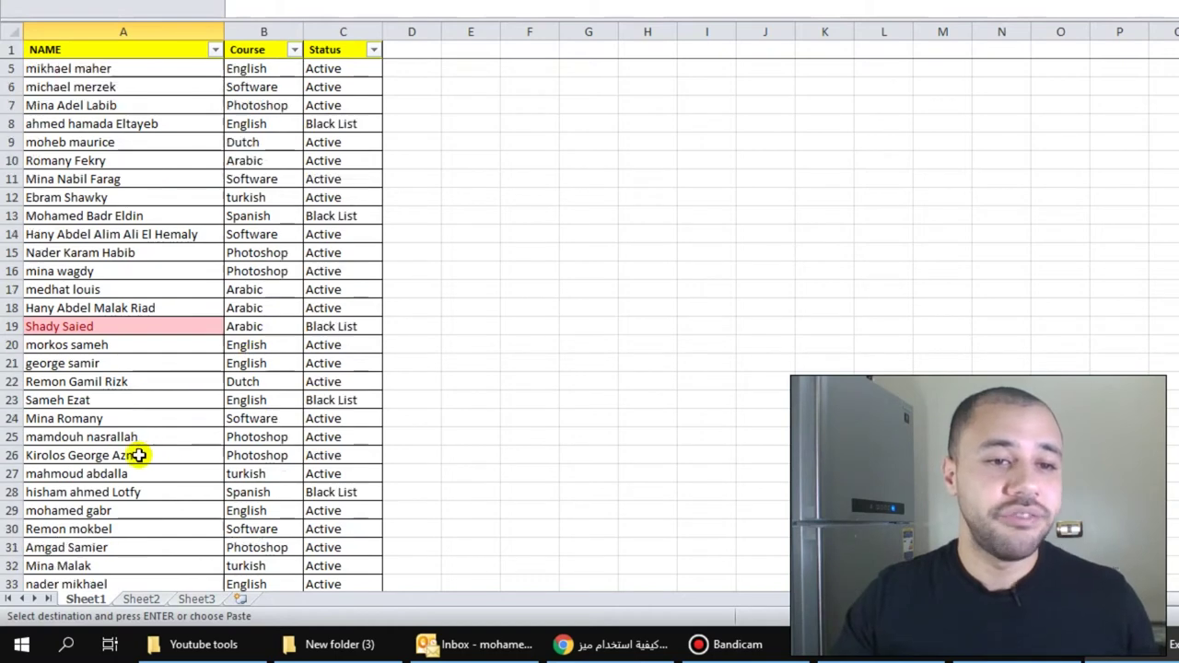
{"action": "scroll", "coordinate": [138, 456], "scroll_direction": "down", "scroll_amount": 3}
{"action": "left_click", "coordinate": [133, 437]}
{"action": "key", "text": "ctrl+v"}
{"action": "scroll", "coordinate": [165, 160], "scroll_direction": "up", "scroll_amount": 1}
{"action": "scroll", "coordinate": [165, 160], "scroll_direction": "up", "scroll_amount": 1}
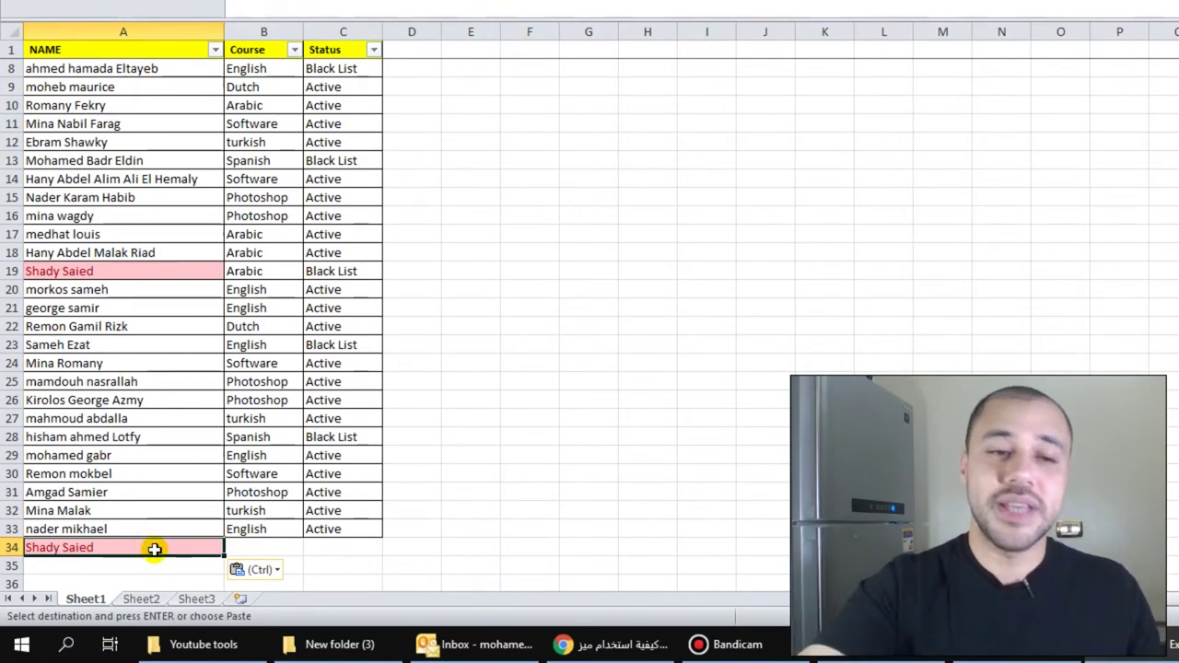
{"action": "key", "text": "ctrl+z"}
Copy the name in Sheet2 A3 and paste it into Sheet1 A34.
{"action": "left_click", "coordinate": [147, 599]}
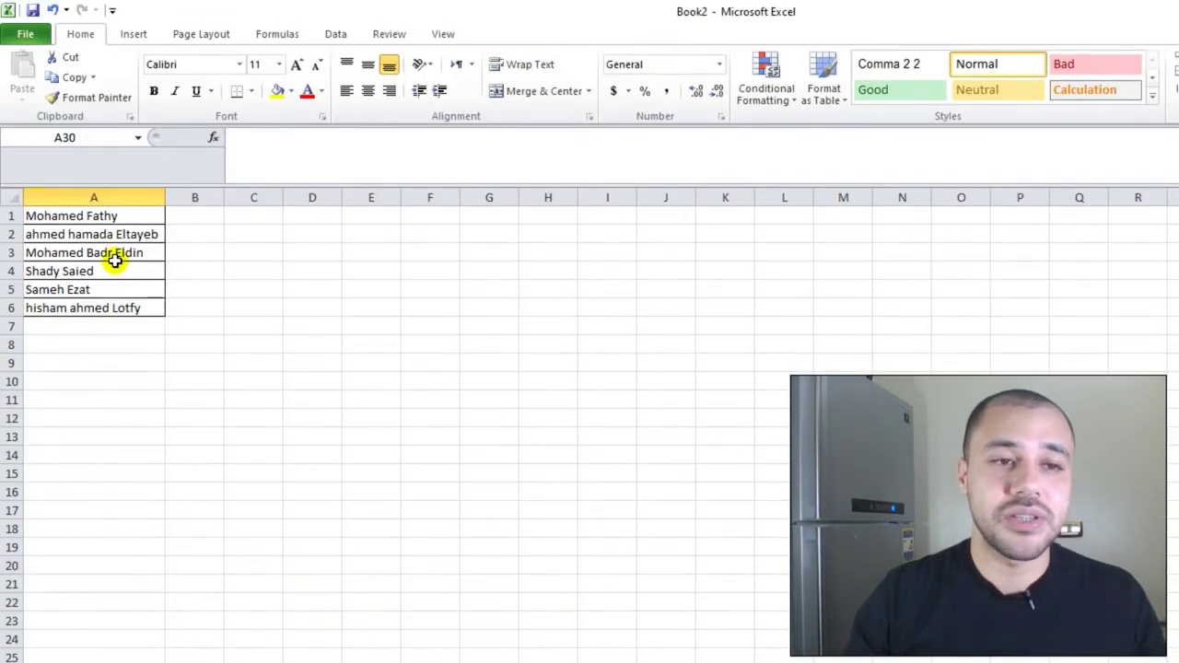
{"action": "right_click", "coordinate": [109, 253]}
{"action": "left_click", "coordinate": [183, 287]}
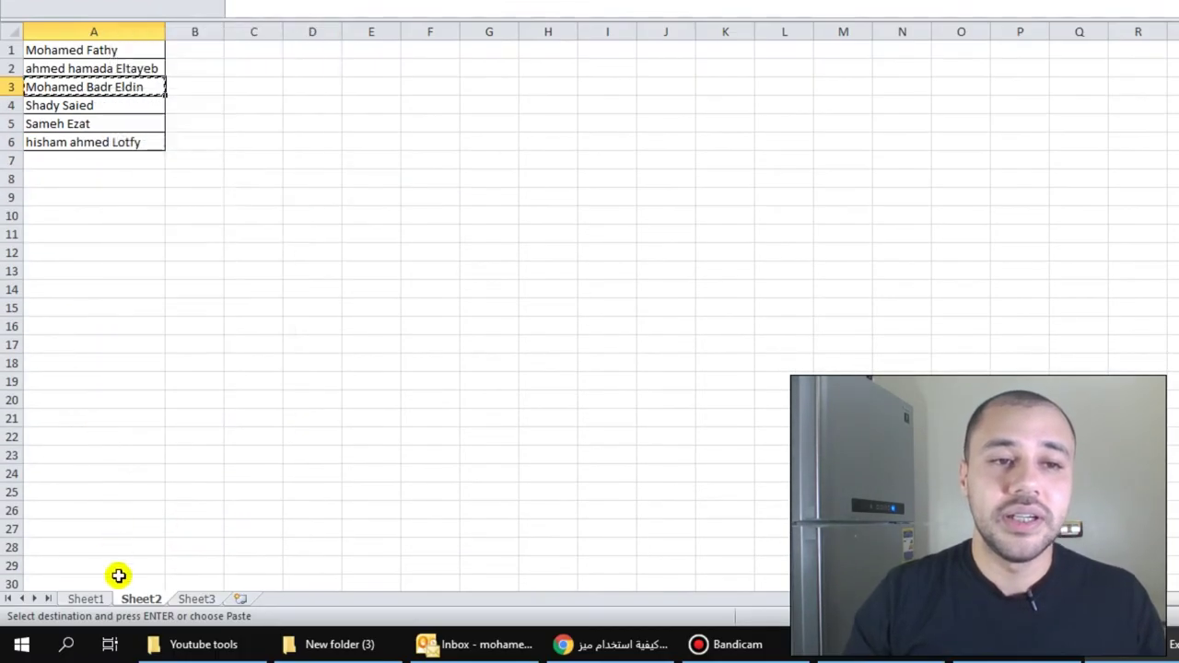
{"action": "left_click", "coordinate": [85, 598]}
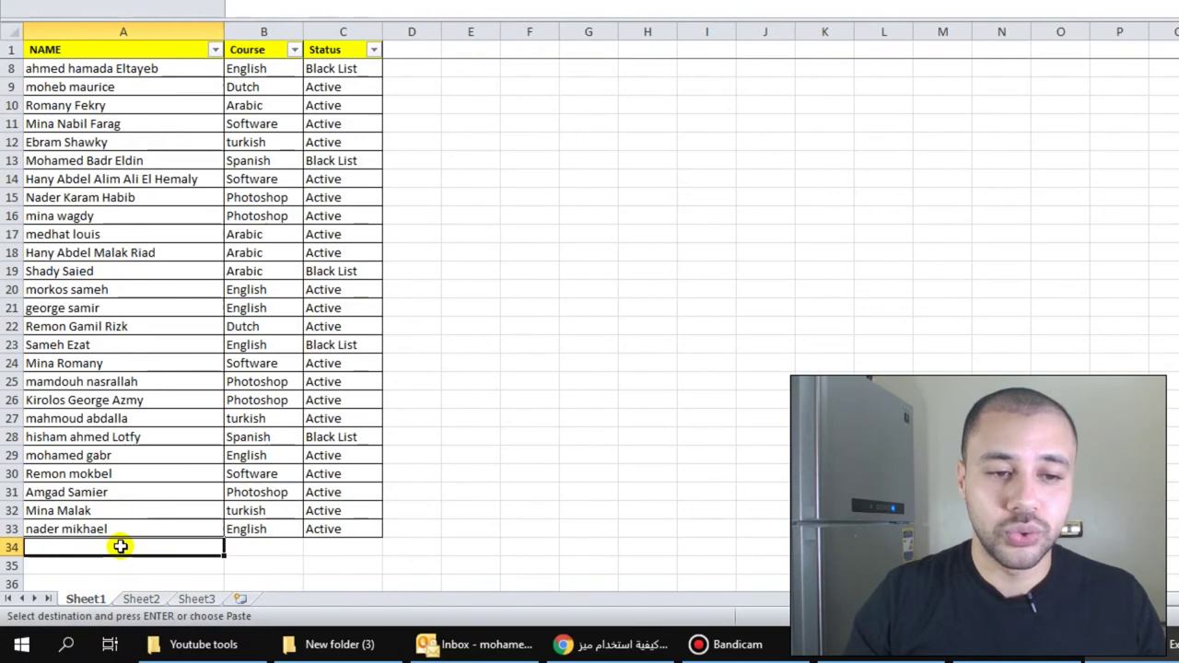
{"action": "scroll", "coordinate": [109, 426], "scroll_direction": "down", "scroll_amount": 3}
{"action": "right_click", "coordinate": [109, 382]}
{"action": "left_click", "coordinate": [174, 145]}
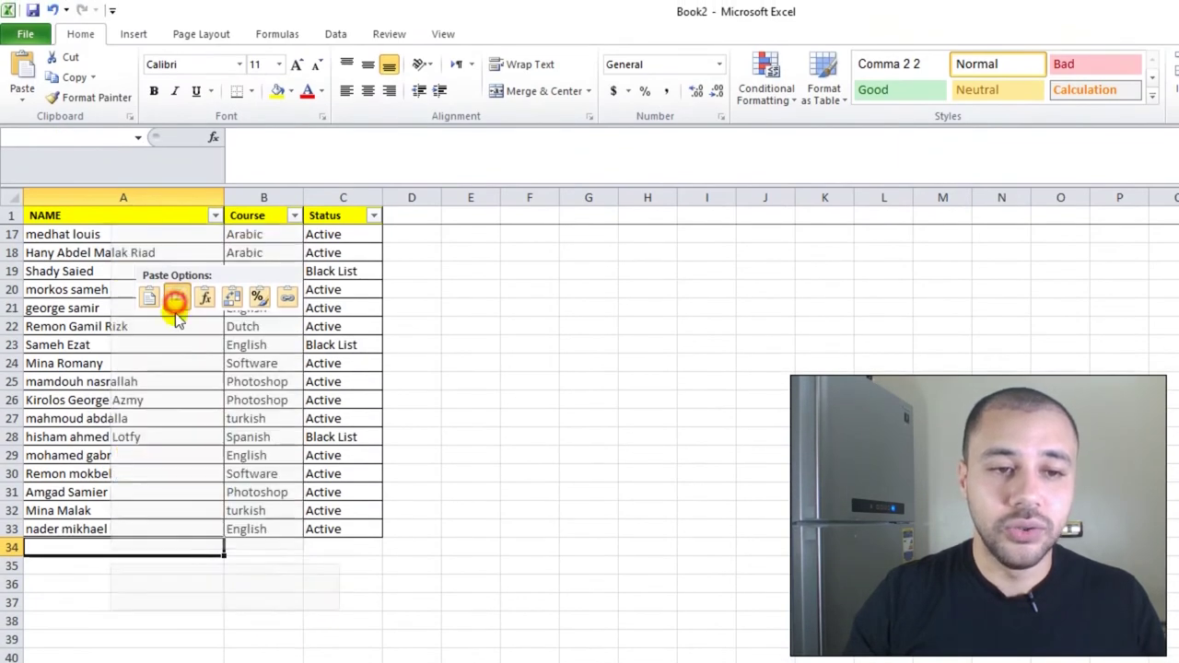
Confirm rows 13 and 34 both show light red, then select the Status column.
{"action": "scroll", "coordinate": [164, 442], "scroll_direction": "up", "scroll_amount": 2}
{"action": "scroll", "coordinate": [163, 452], "scroll_direction": "down", "scroll_amount": 1}
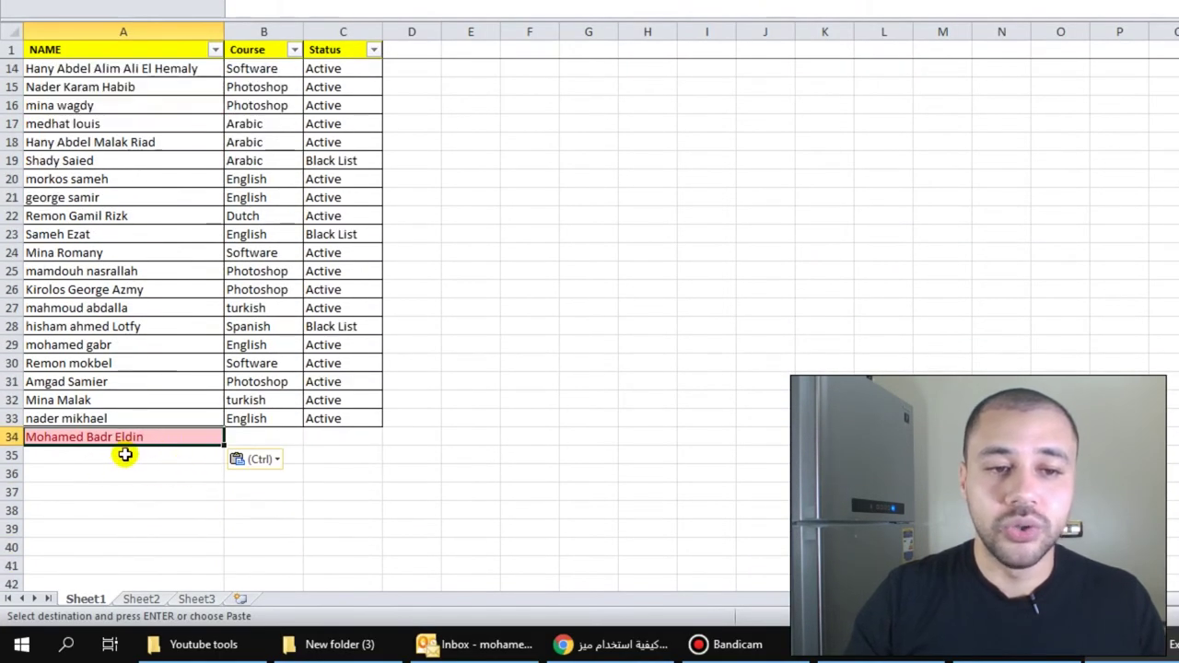
{"action": "scroll", "coordinate": [128, 450], "scroll_direction": "up", "scroll_amount": 3}
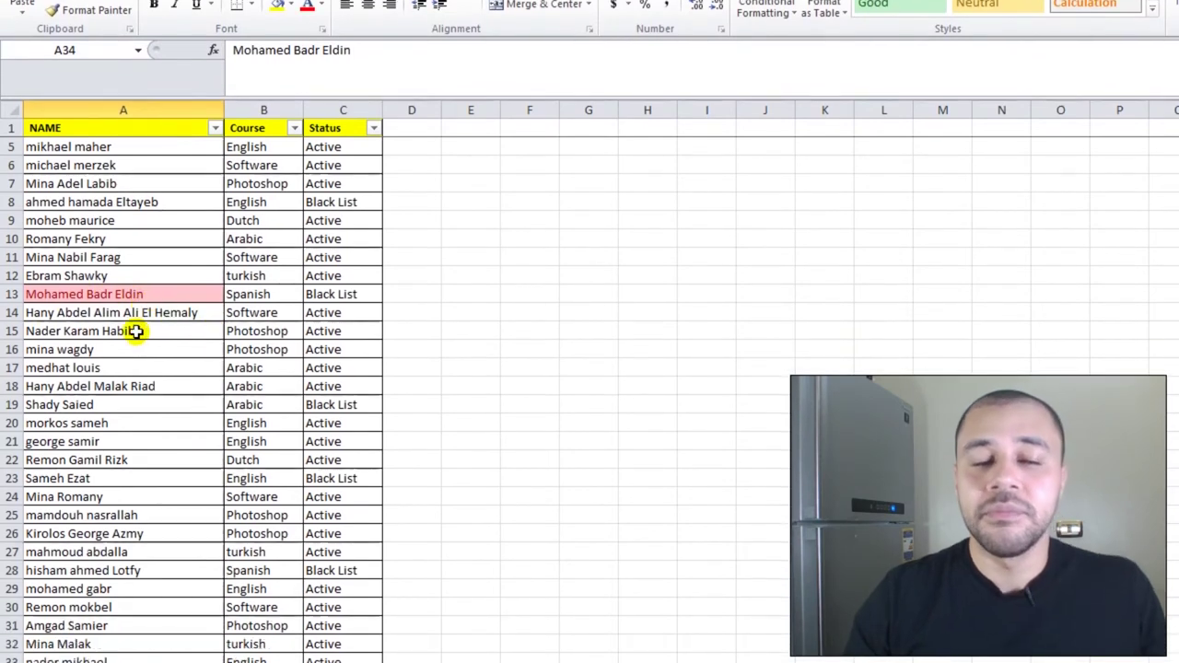
{"action": "scroll", "coordinate": [405, 331], "scroll_direction": "down", "scroll_amount": 1}
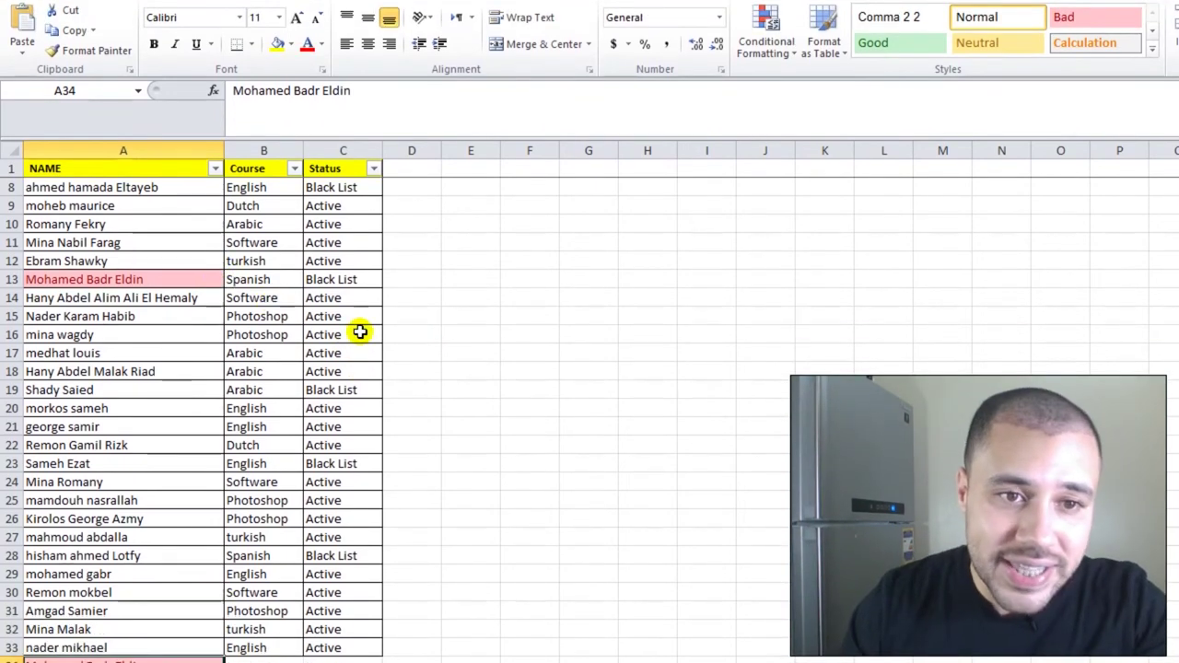
{"action": "scroll", "coordinate": [355, 331], "scroll_direction": "up", "scroll_amount": 2}
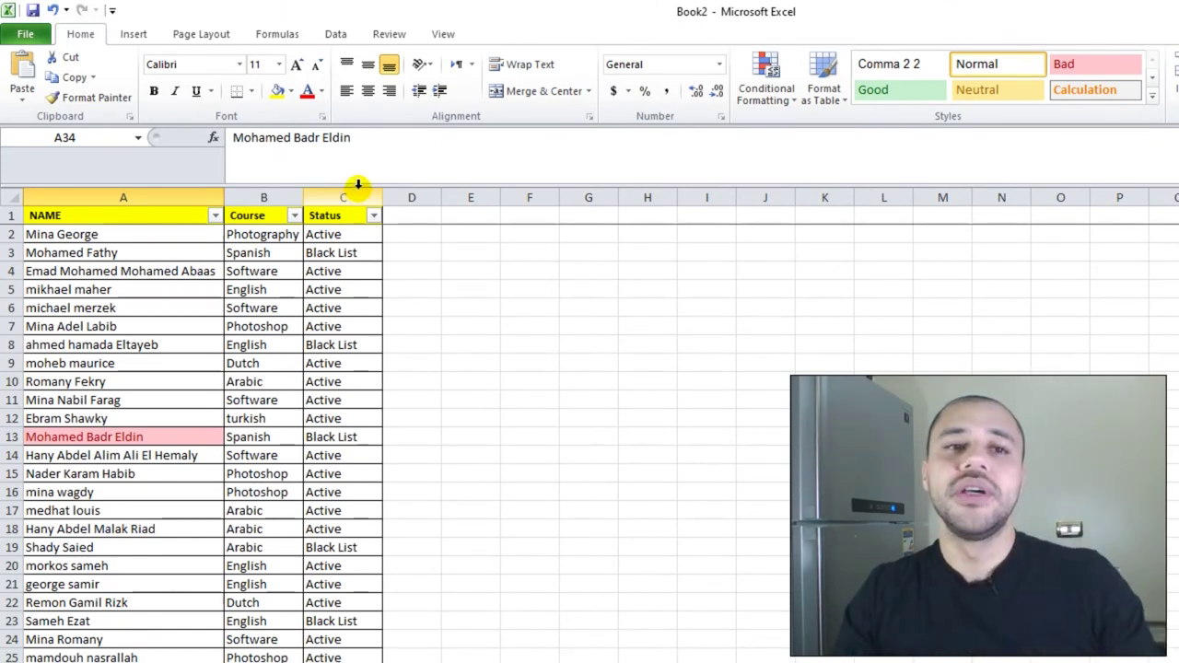
{"action": "left_click", "coordinate": [359, 184]}
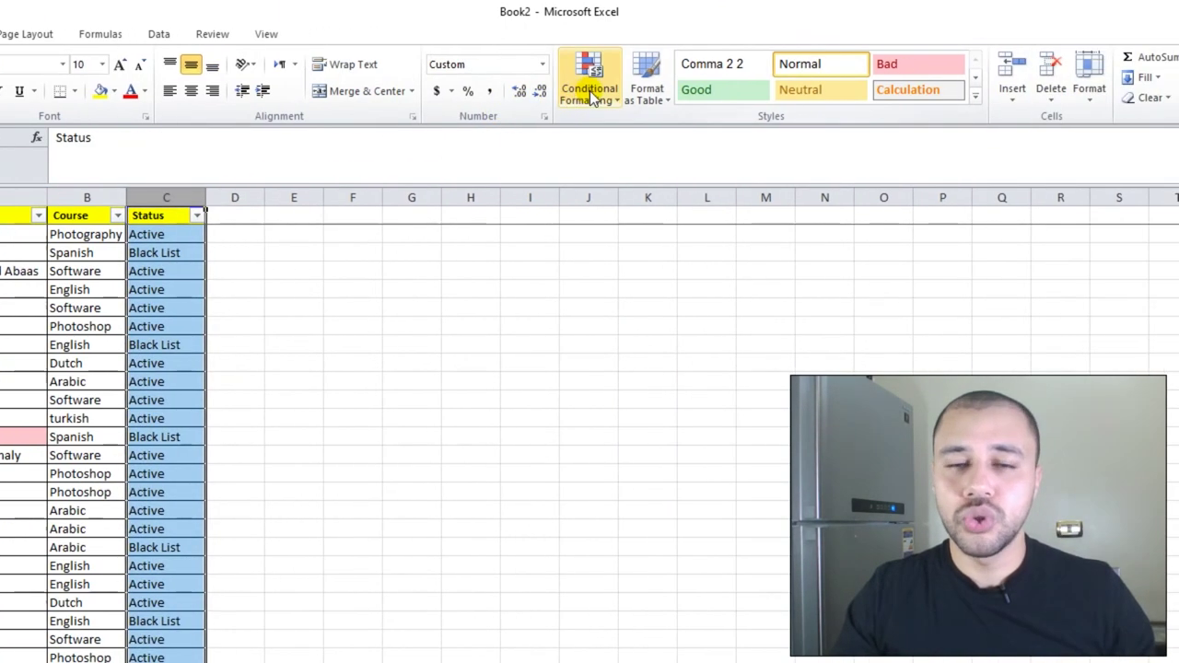
Start an Equal To rule matching 'black list', previewing yellow and green presets before choosing a custom format.
{"action": "left_click", "coordinate": [592, 92]}
{"action": "mouse_move", "coordinate": [589, 136]}
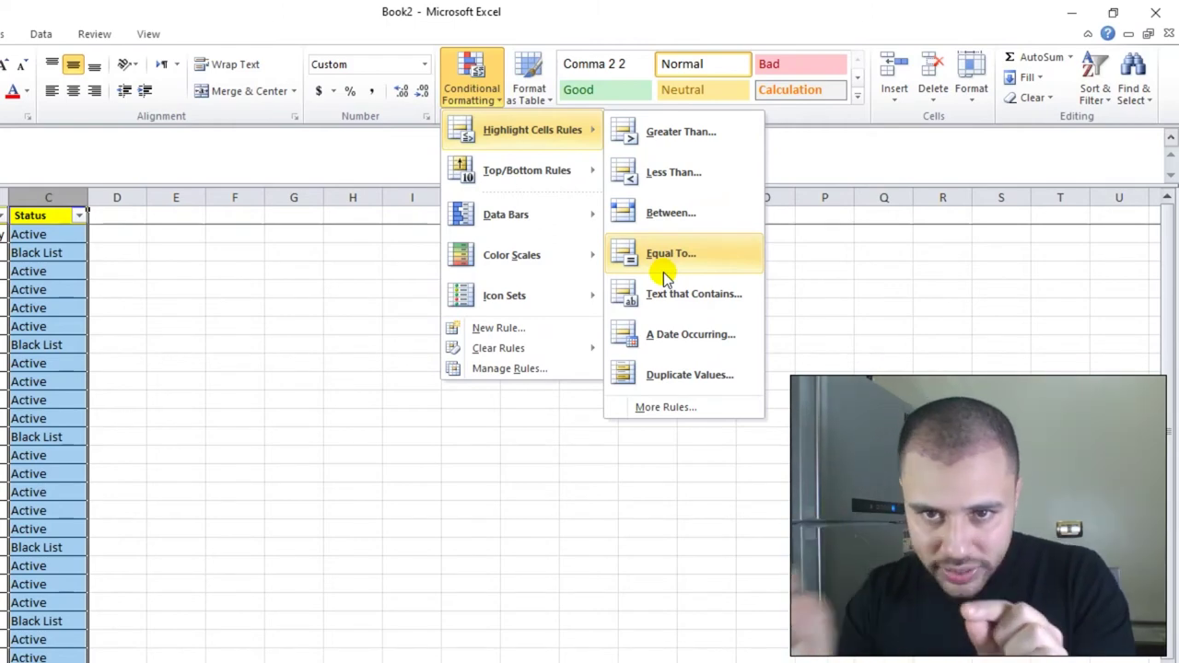
{"action": "left_click", "coordinate": [665, 267]}
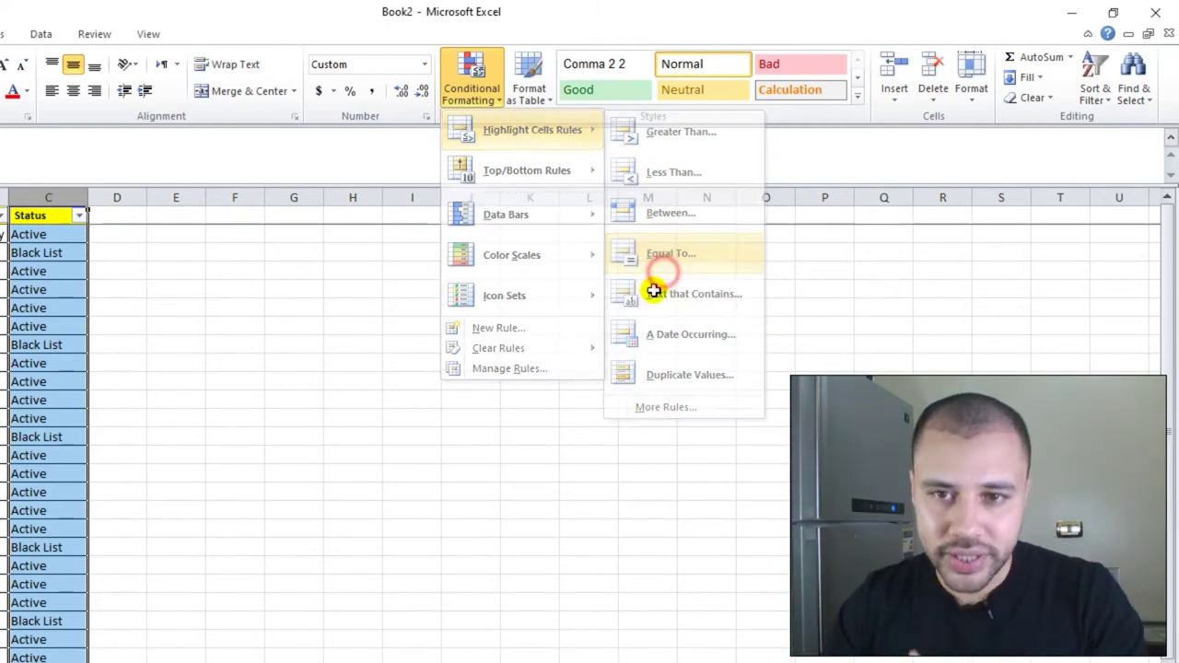
{"action": "left_click", "coordinate": [688, 322]}
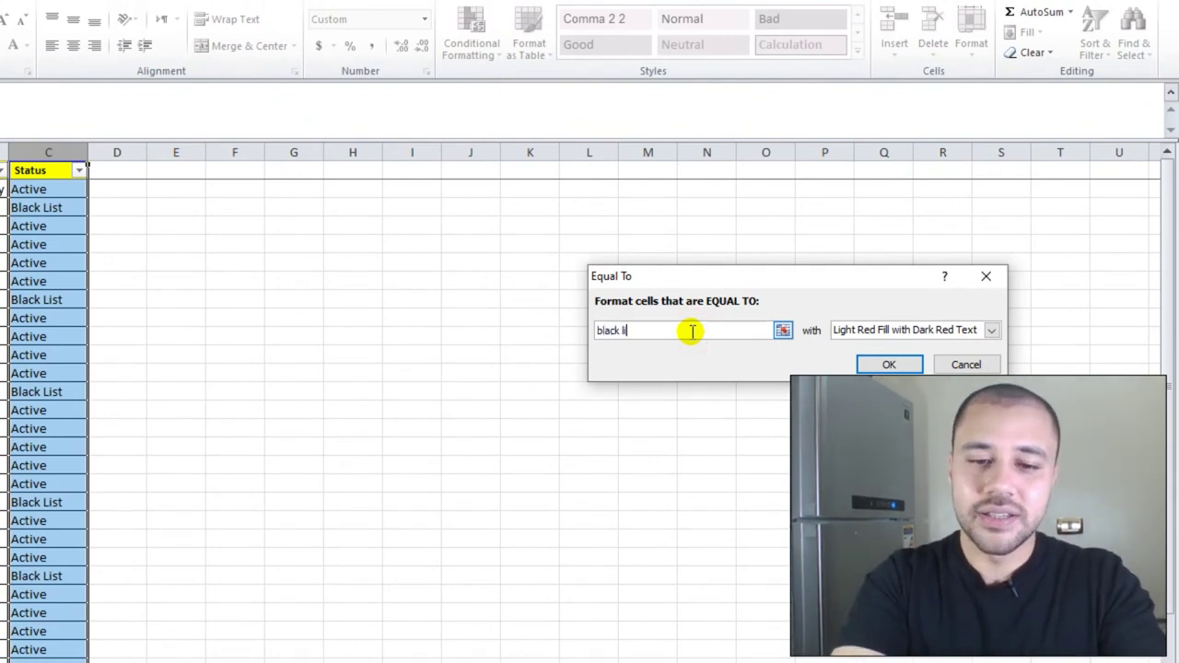
{"action": "type", "text": "st"}
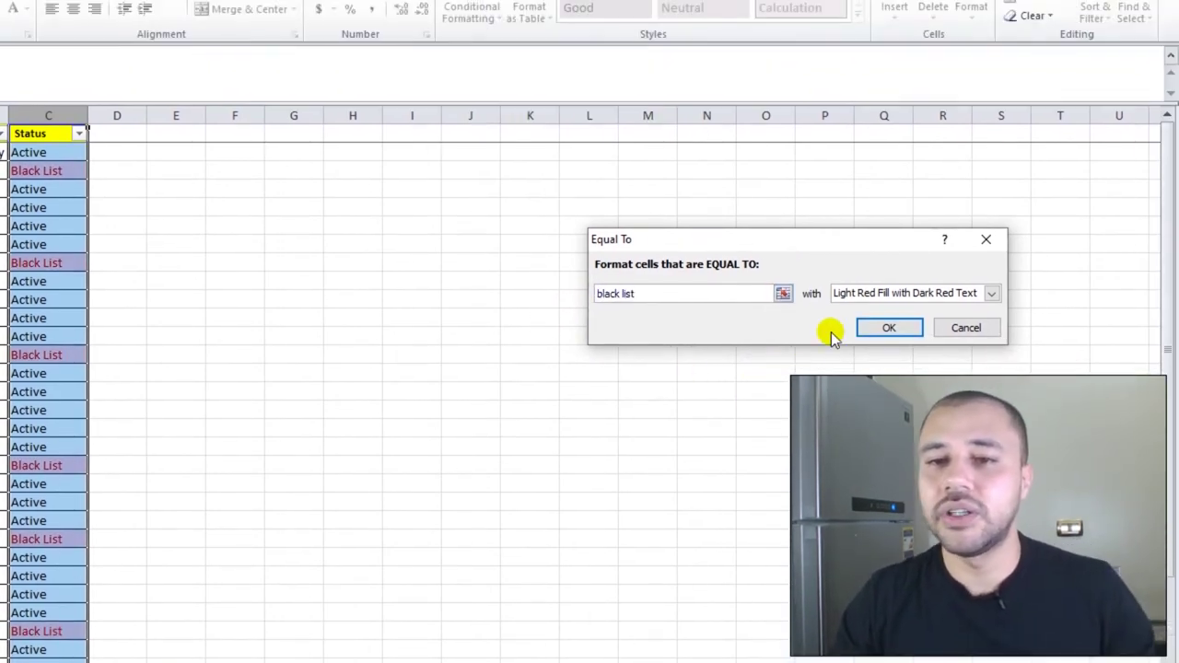
{"action": "left_click", "coordinate": [869, 293]}
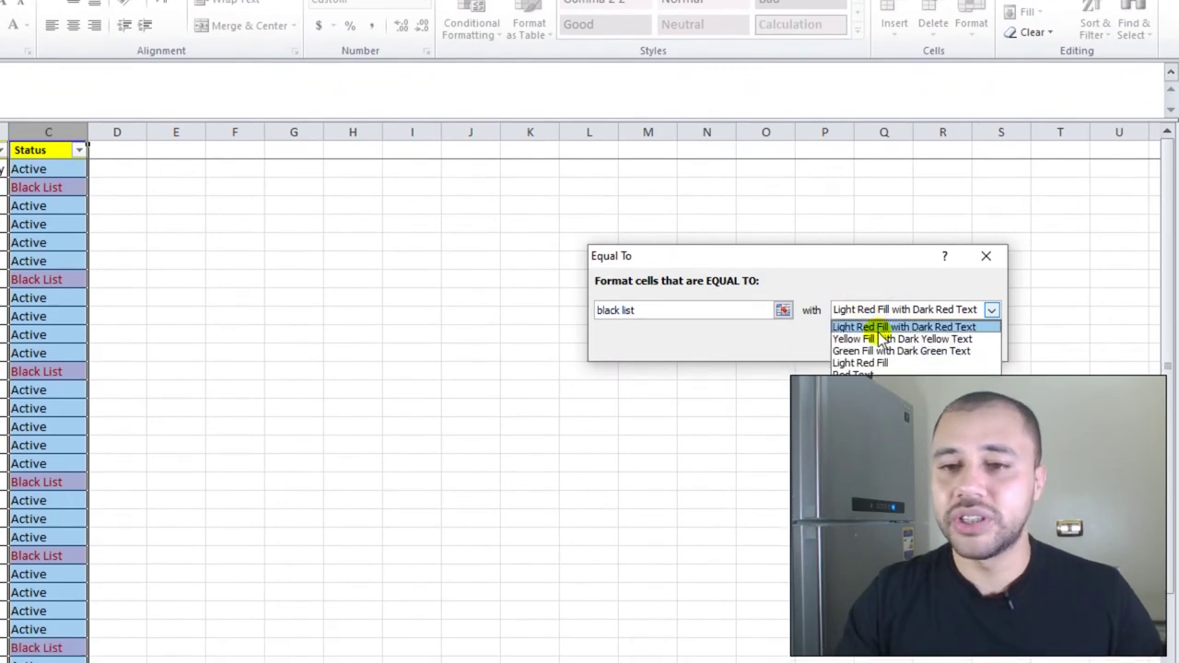
{"action": "left_click", "coordinate": [884, 322]}
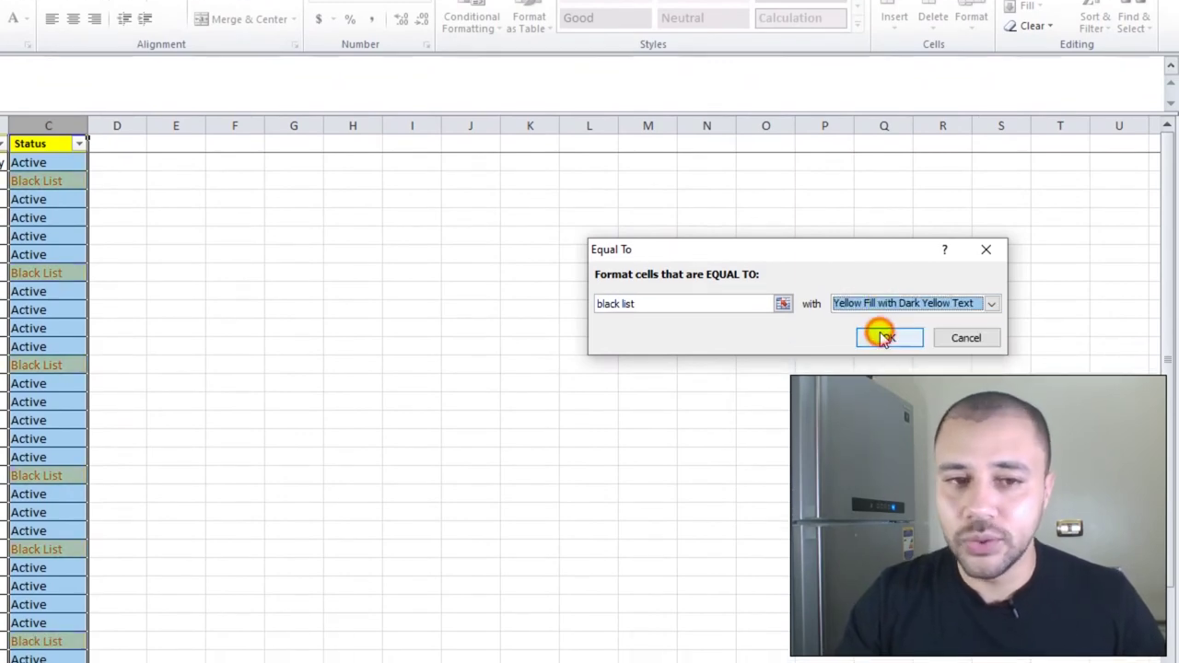
{"action": "left_click", "coordinate": [872, 303]}
{"action": "left_click", "coordinate": [881, 345]}
{"action": "left_click", "coordinate": [862, 337]}
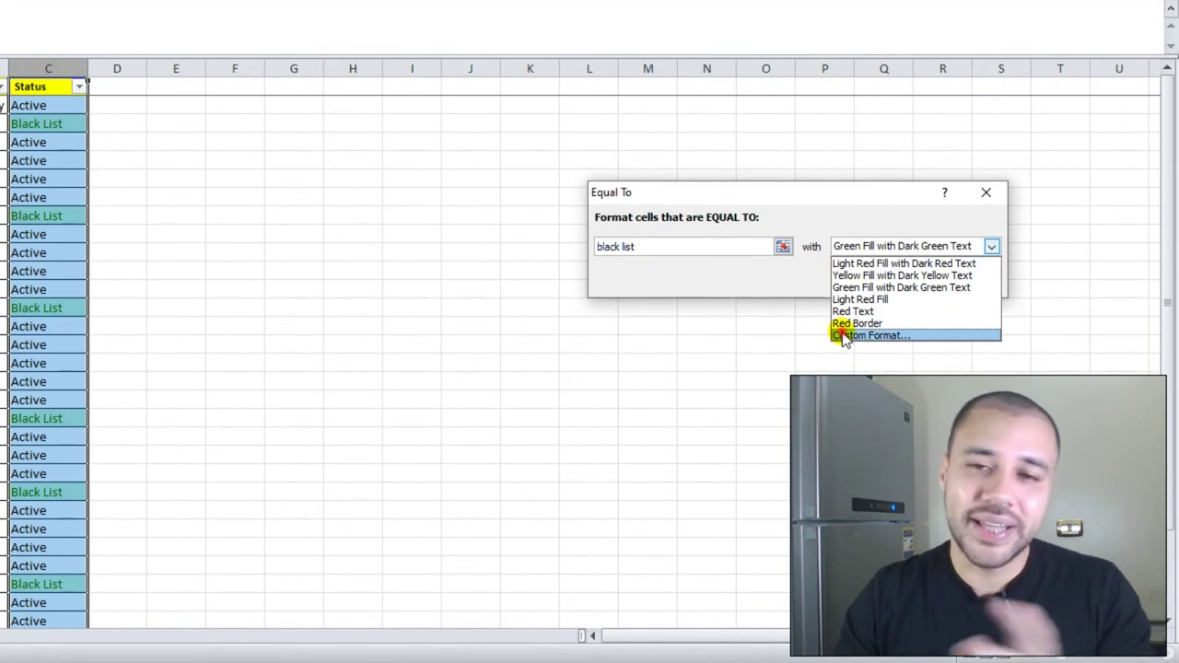
{"action": "left_click", "coordinate": [844, 337]}
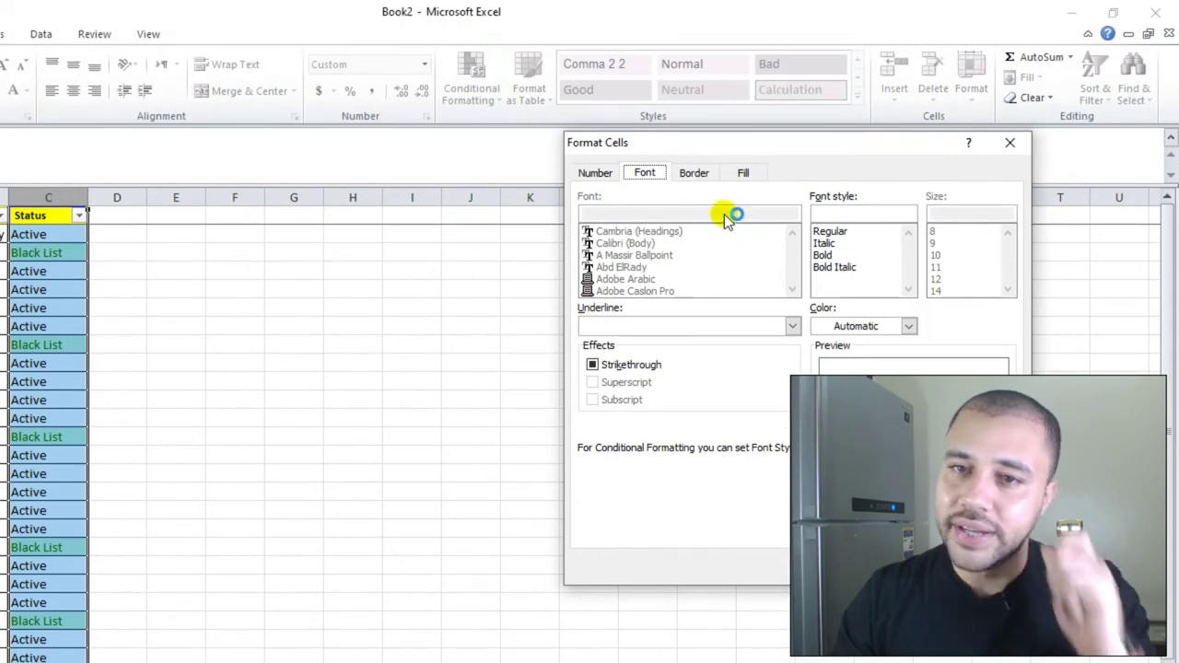
Give the rule a solid red custom fill and apply it to the Status column.
{"action": "left_click", "coordinate": [747, 173]}
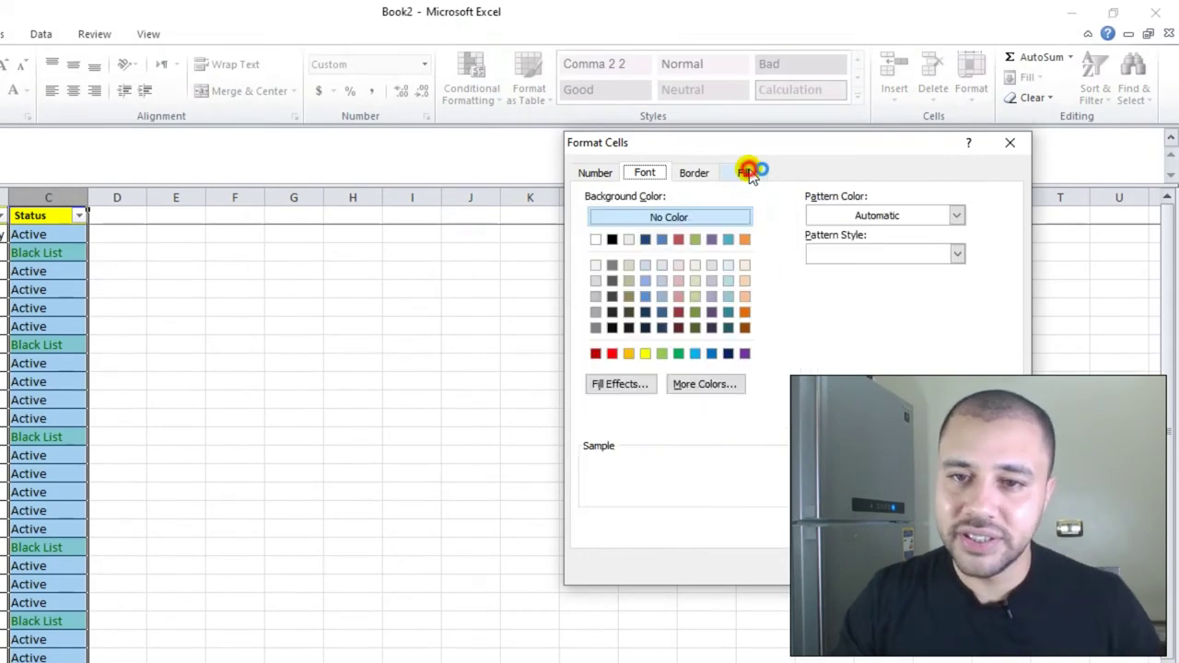
{"action": "left_click", "coordinate": [611, 353]}
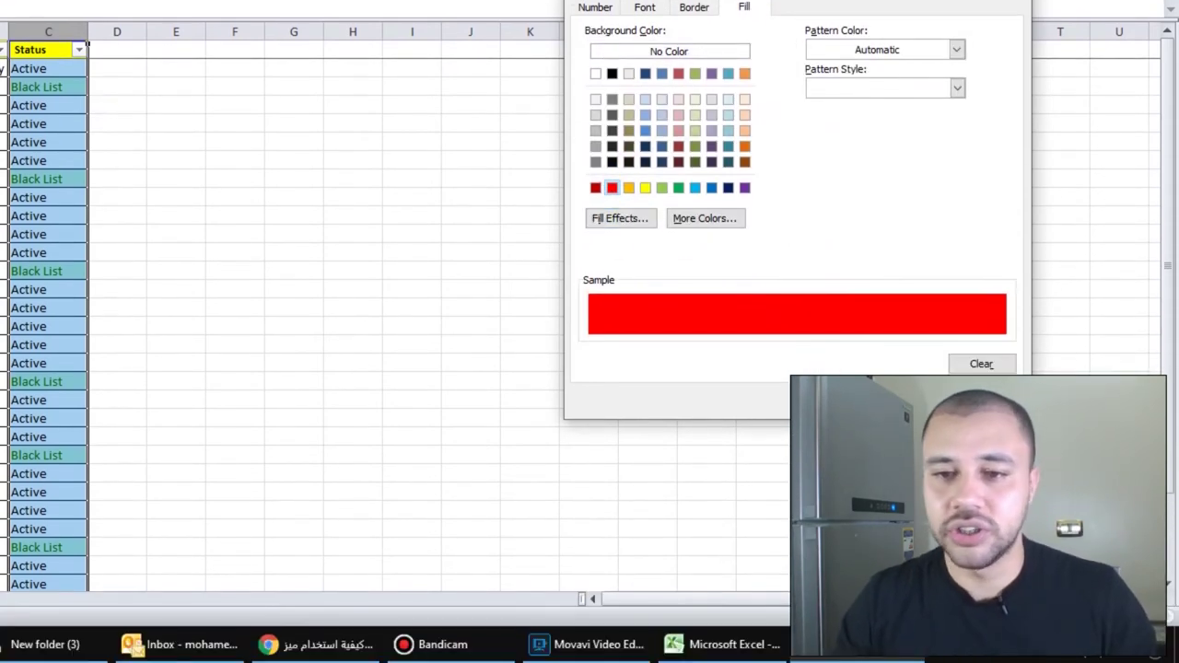
{"action": "left_click", "coordinate": [908, 562]}
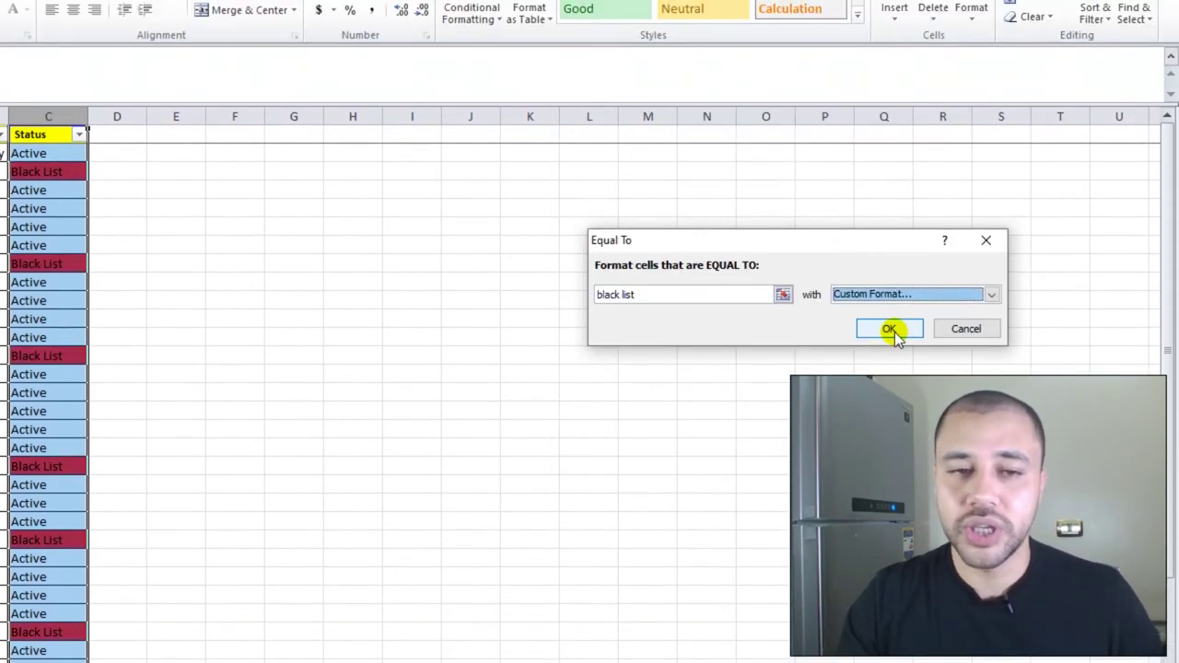
{"action": "left_click", "coordinate": [889, 243]}
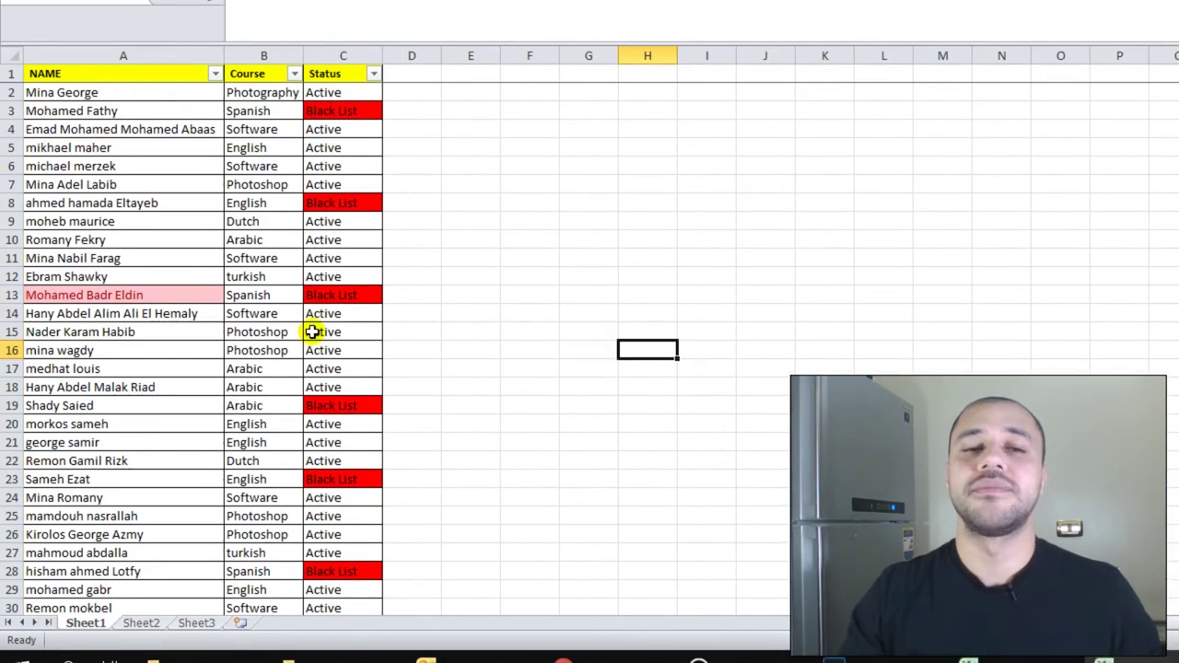
{"action": "scroll", "coordinate": [314, 333], "scroll_direction": "down", "scroll_amount": 3}
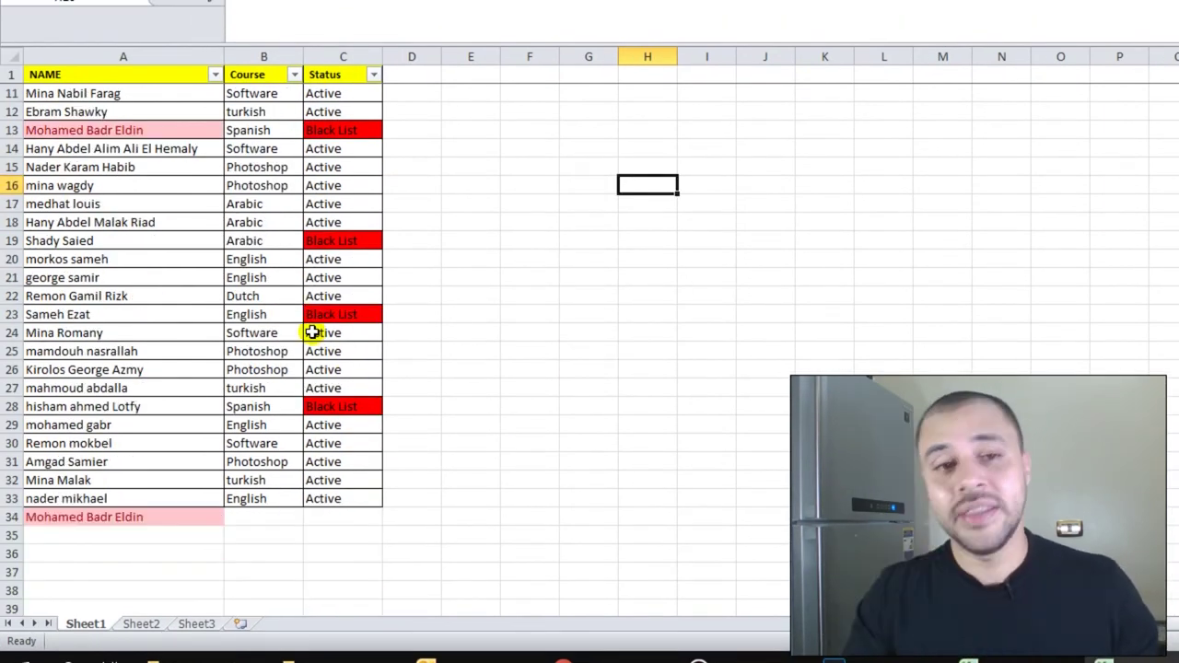
{"action": "scroll", "coordinate": [313, 333], "scroll_direction": "up", "scroll_amount": 1}
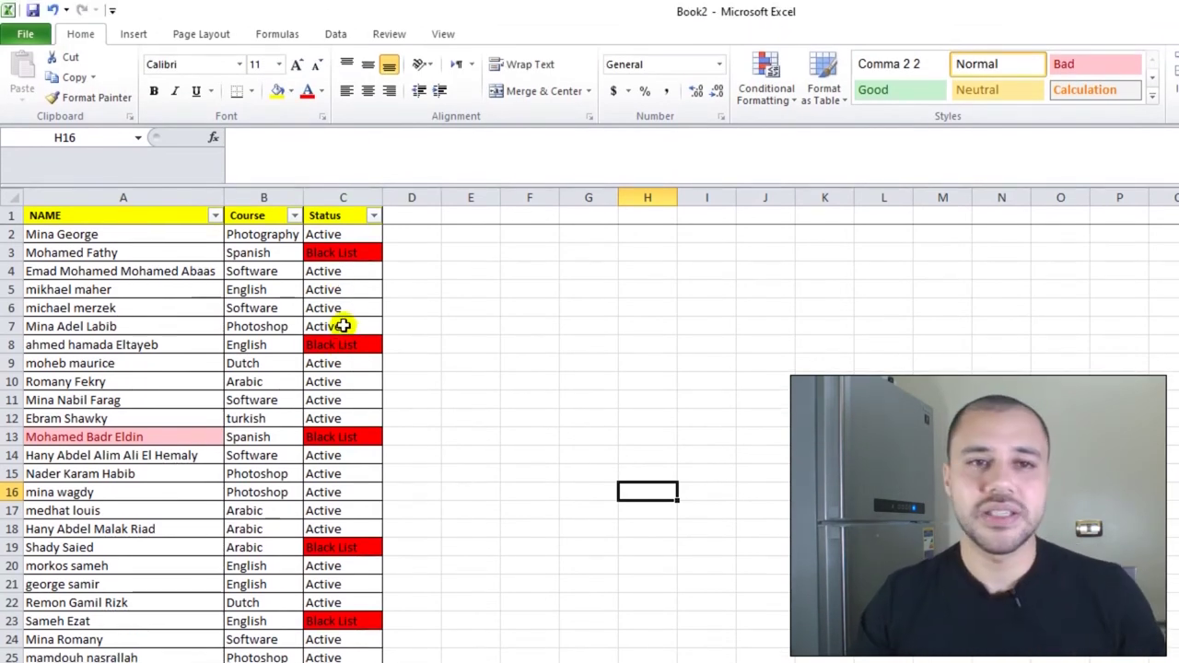
{"action": "left_click", "coordinate": [348, 308]}
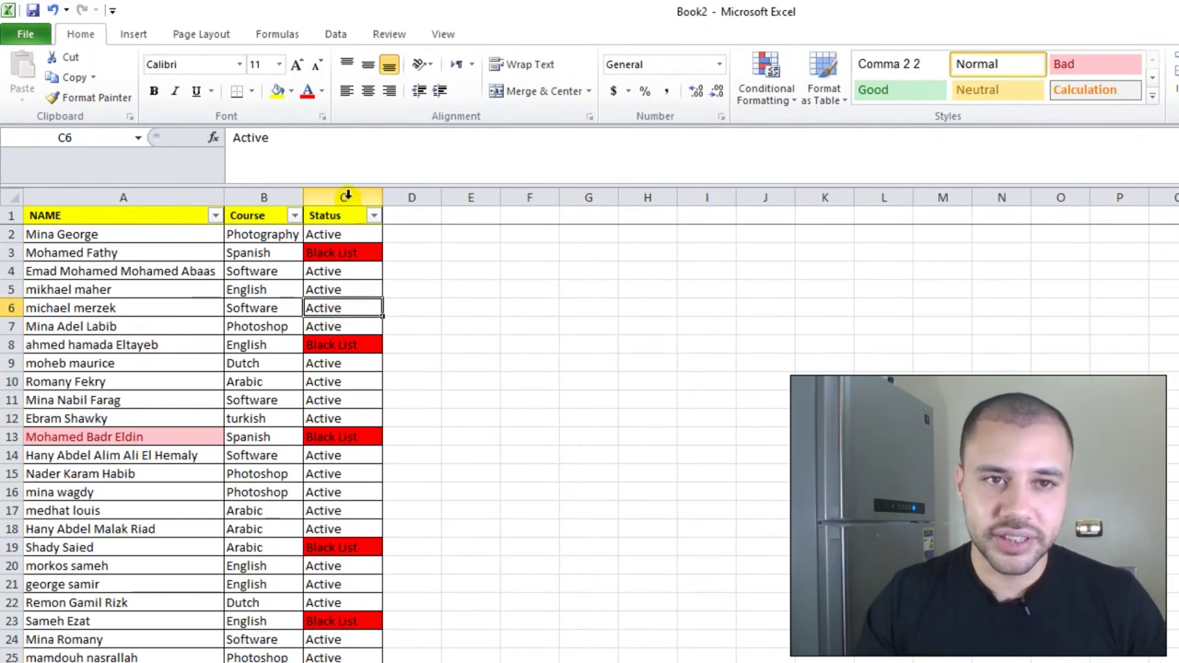
{"action": "left_click", "coordinate": [346, 195]}
{"action": "left_click", "coordinate": [337, 33]}
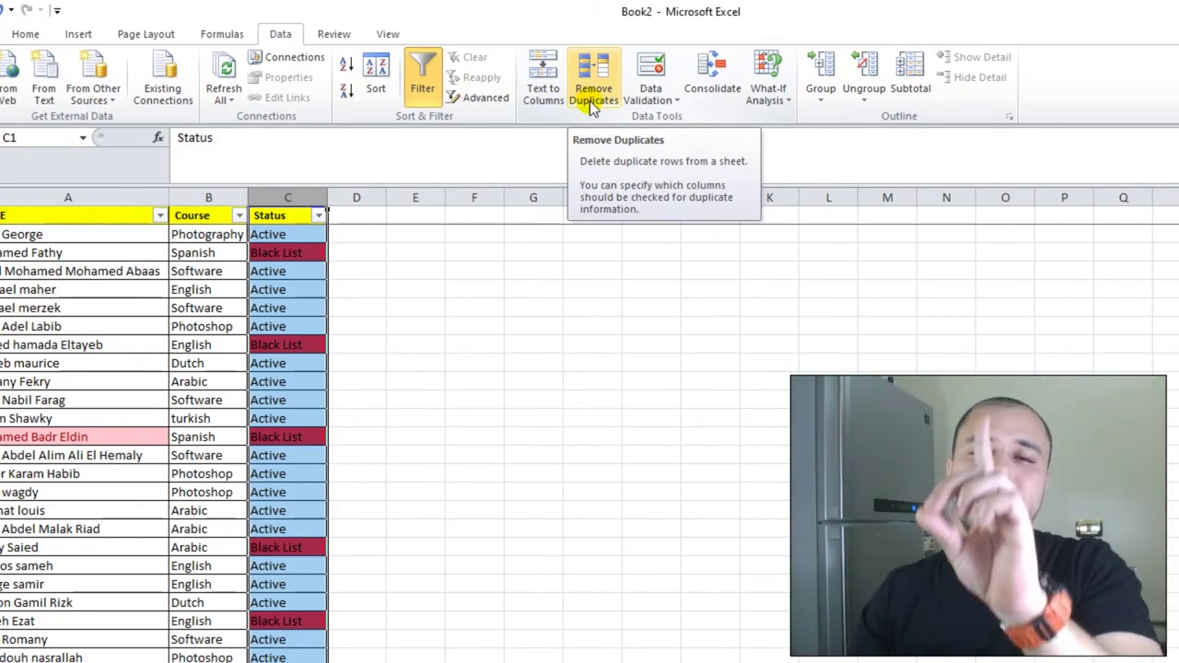
{"action": "left_click", "coordinate": [591, 92]}
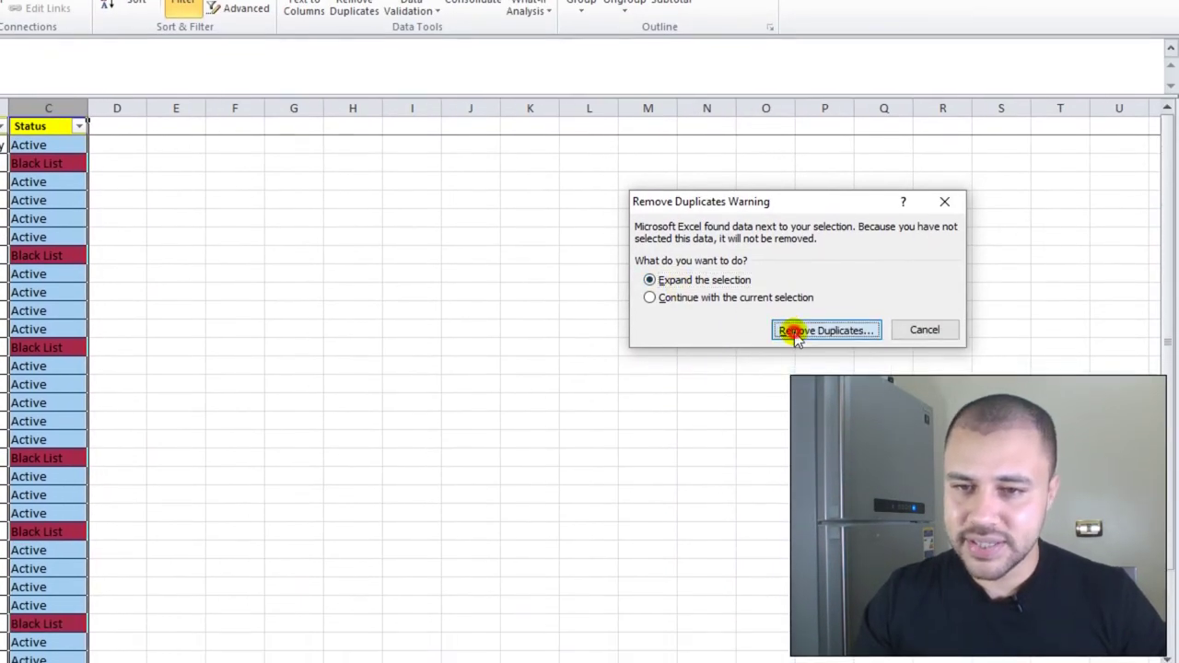
{"action": "left_click", "coordinate": [794, 332]}
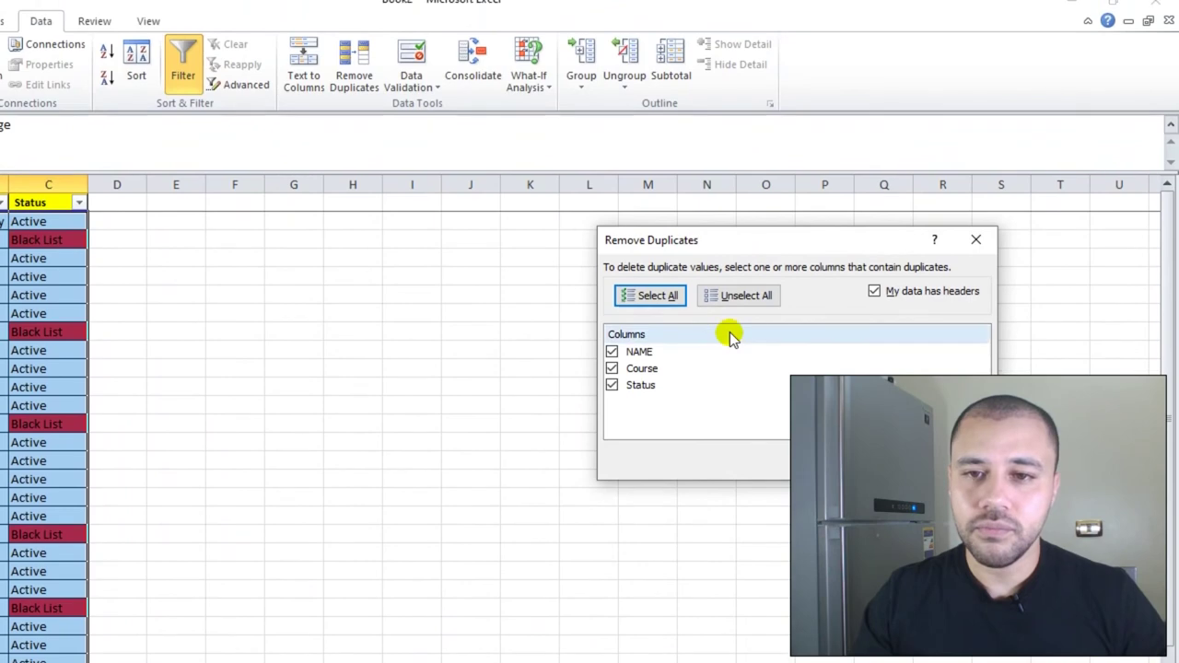
{"action": "left_click", "coordinate": [737, 226]}
{"action": "left_click", "coordinate": [614, 323]}
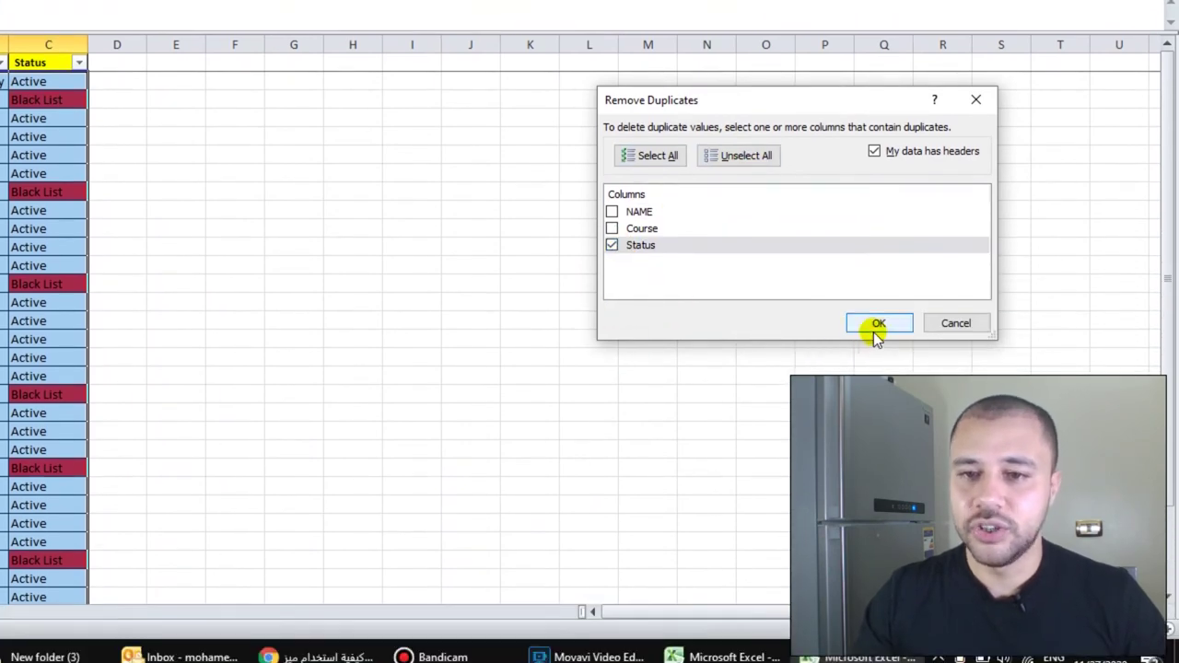
{"action": "left_click", "coordinate": [877, 401]}
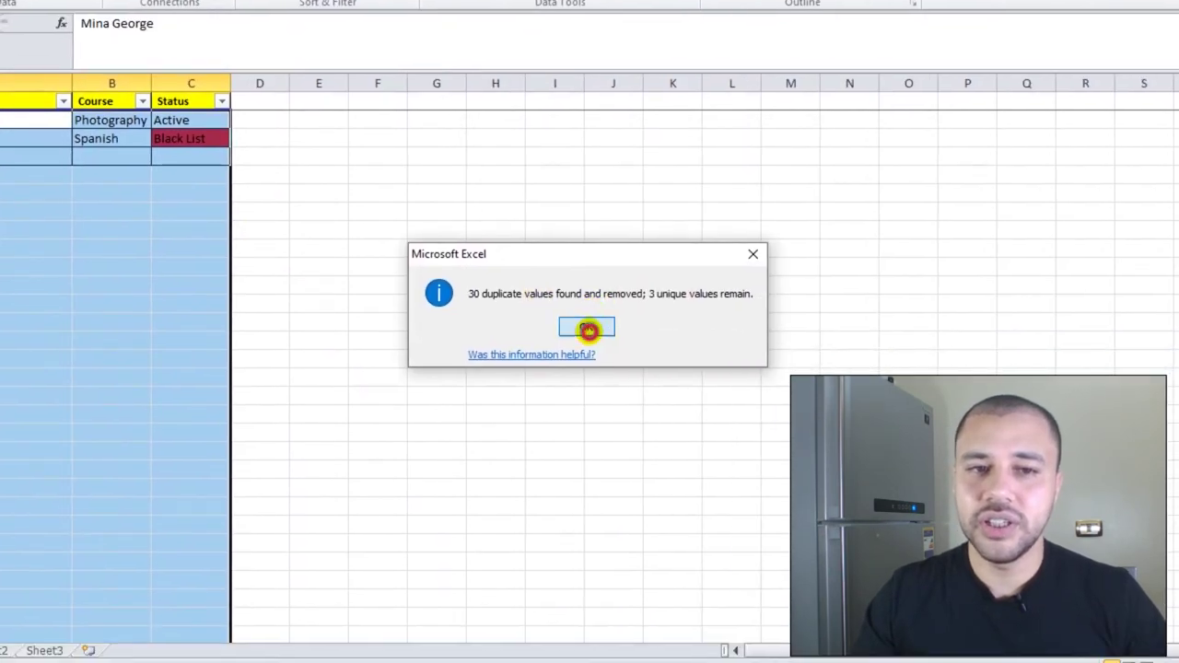
{"action": "left_click", "coordinate": [590, 328]}
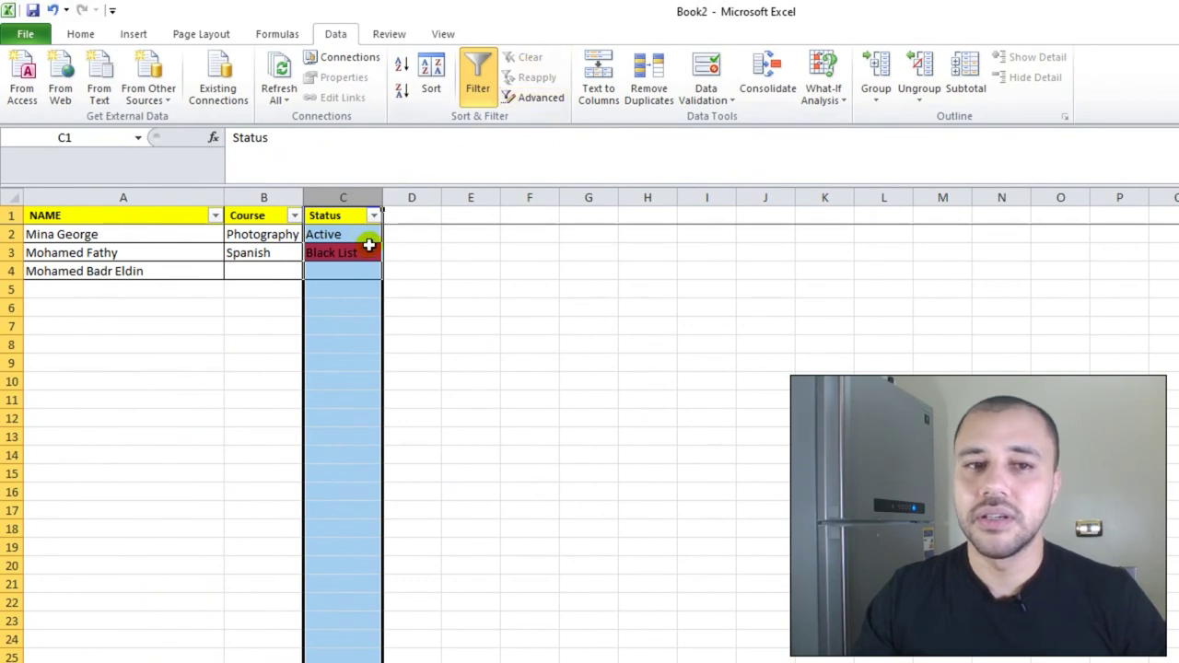
{"action": "left_click", "coordinate": [354, 254]}
{"action": "scroll", "coordinate": [346, 280], "scroll_direction": "down", "scroll_amount": 4}
{"action": "scroll", "coordinate": [344, 279], "scroll_direction": "up", "scroll_amount": 4}
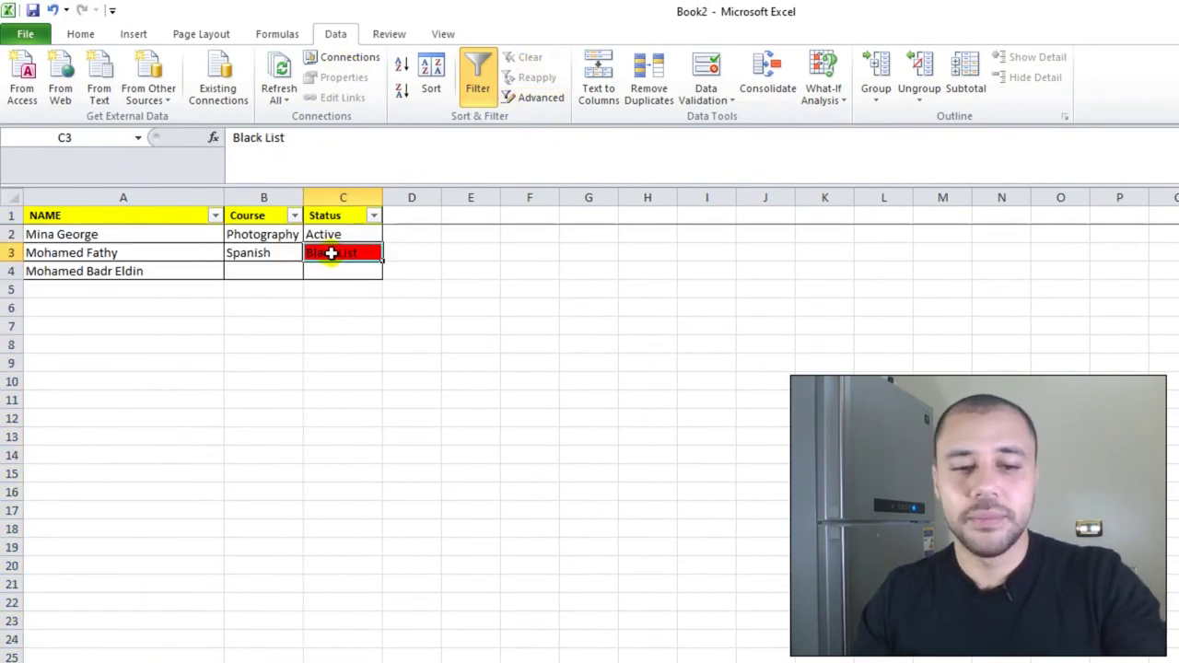
{"action": "left_click", "coordinate": [339, 382]}
{"action": "left_click", "coordinate": [351, 333]}
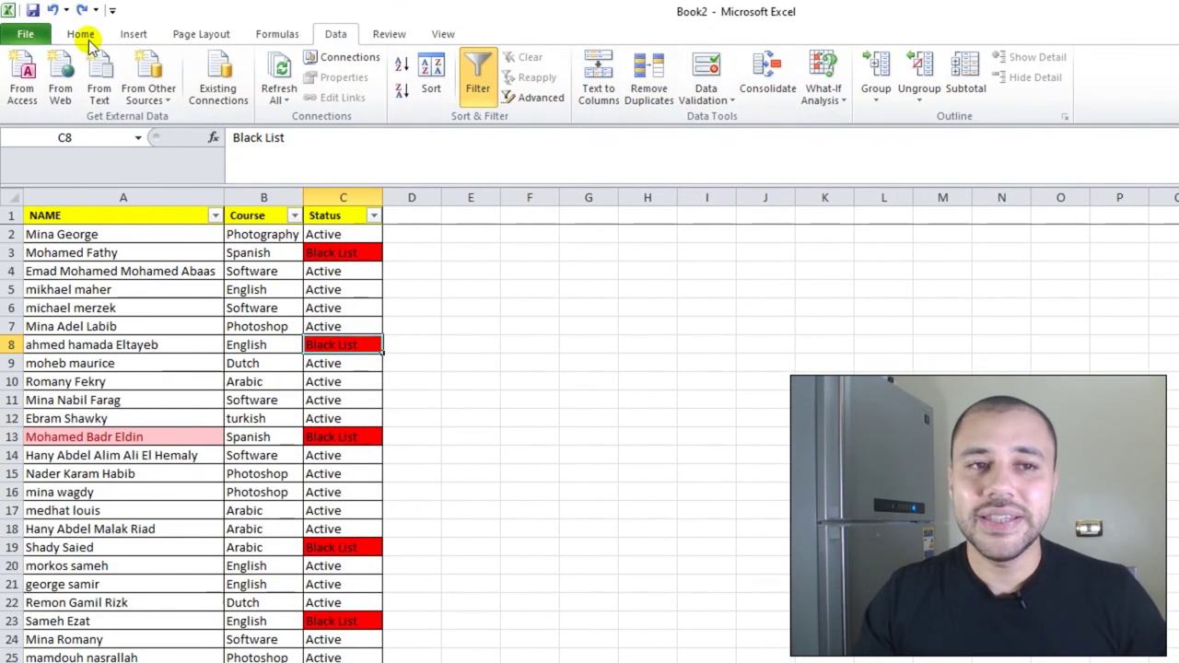
{"action": "left_click", "coordinate": [82, 20]}
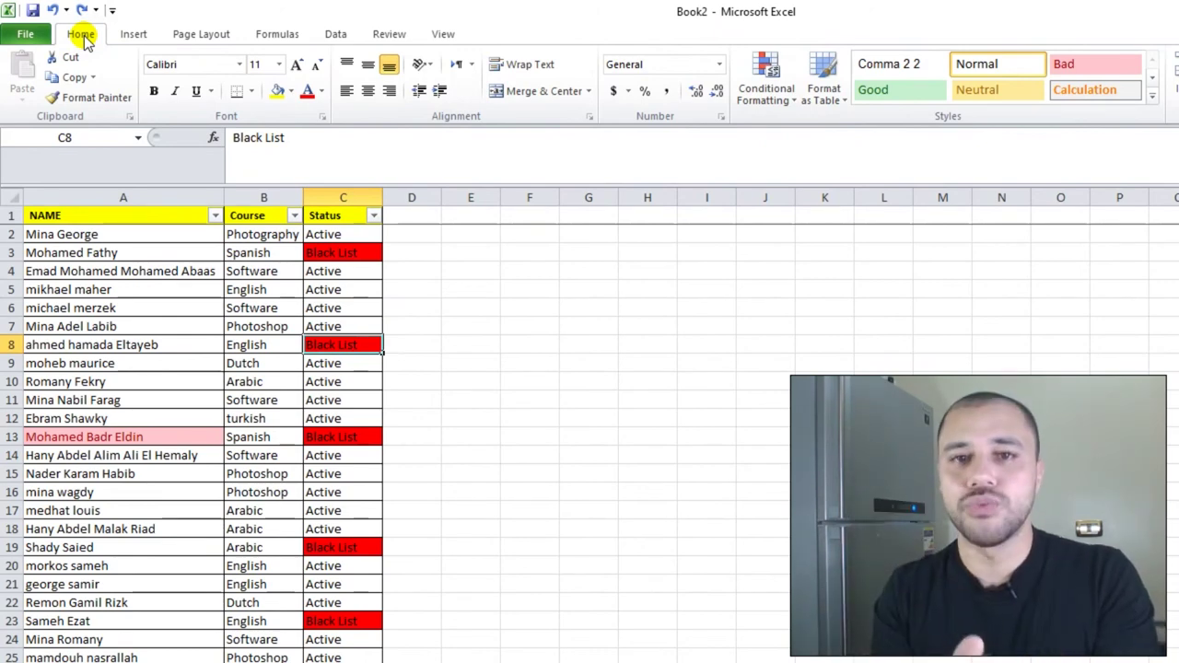
{"action": "left_click", "coordinate": [337, 35]}
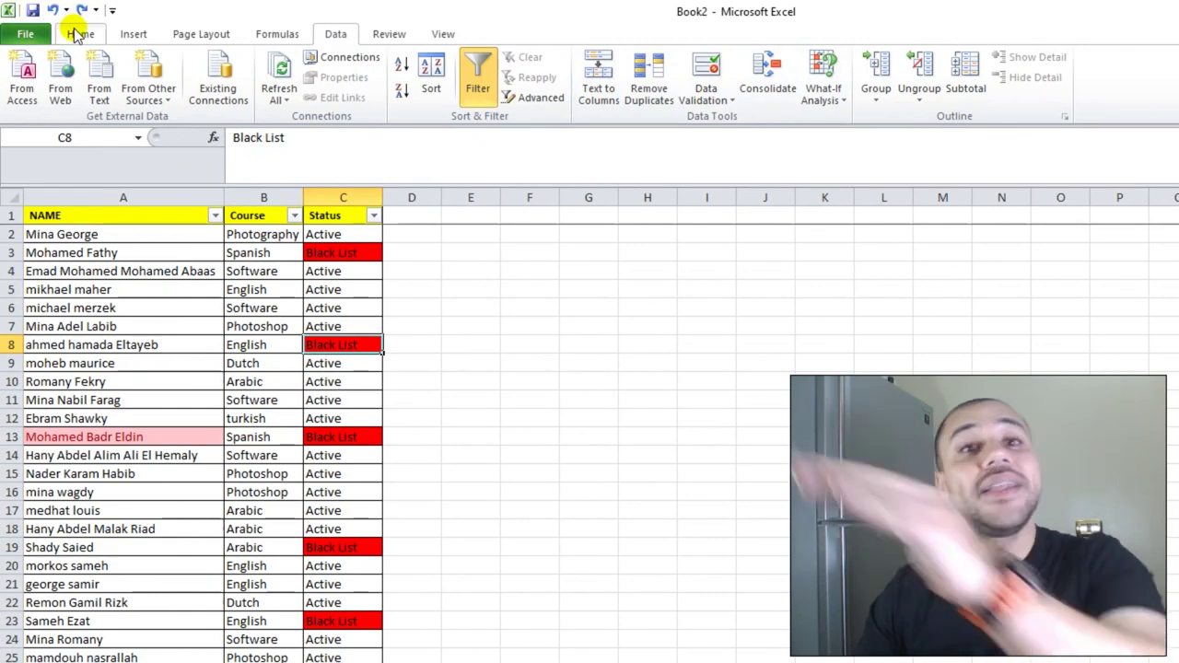
{"action": "left_click", "coordinate": [80, 35]}
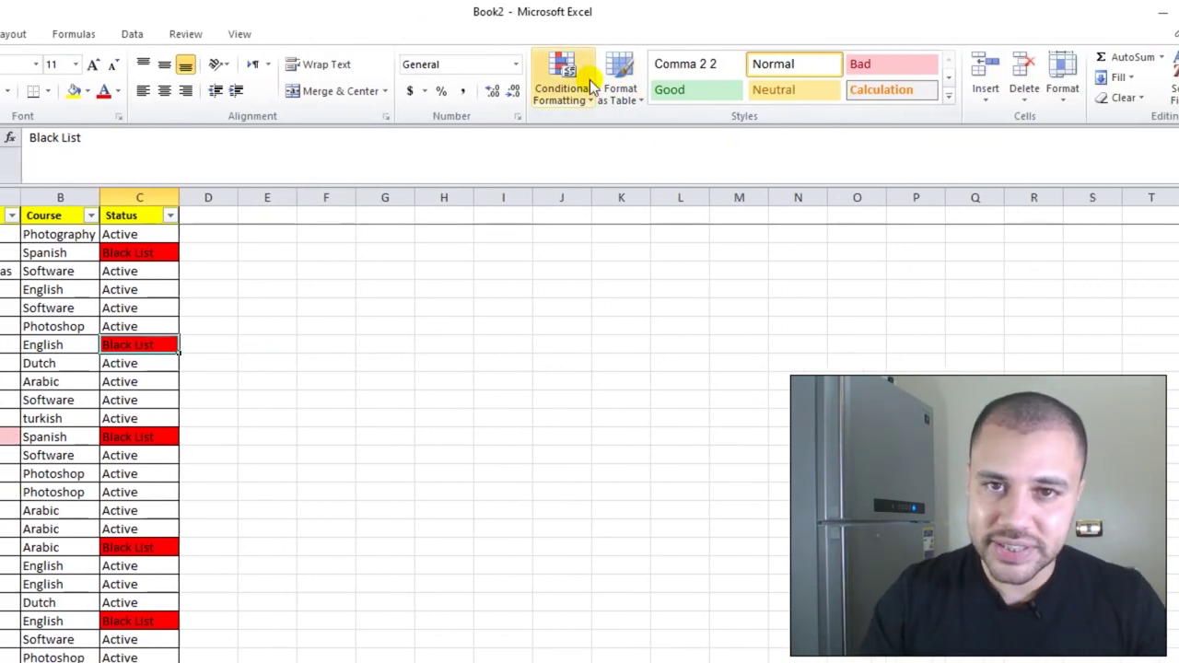
{"action": "left_click", "coordinate": [592, 83]}
{"action": "mouse_move", "coordinate": [668, 129]}
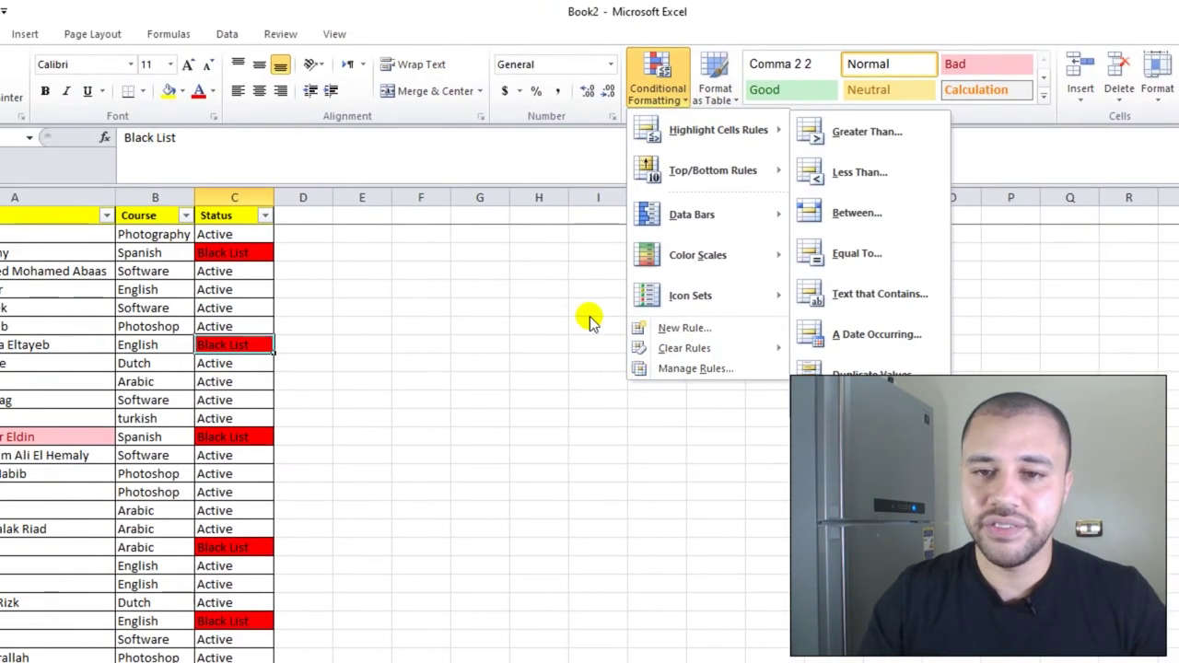
{"action": "left_click", "coordinate": [590, 308]}
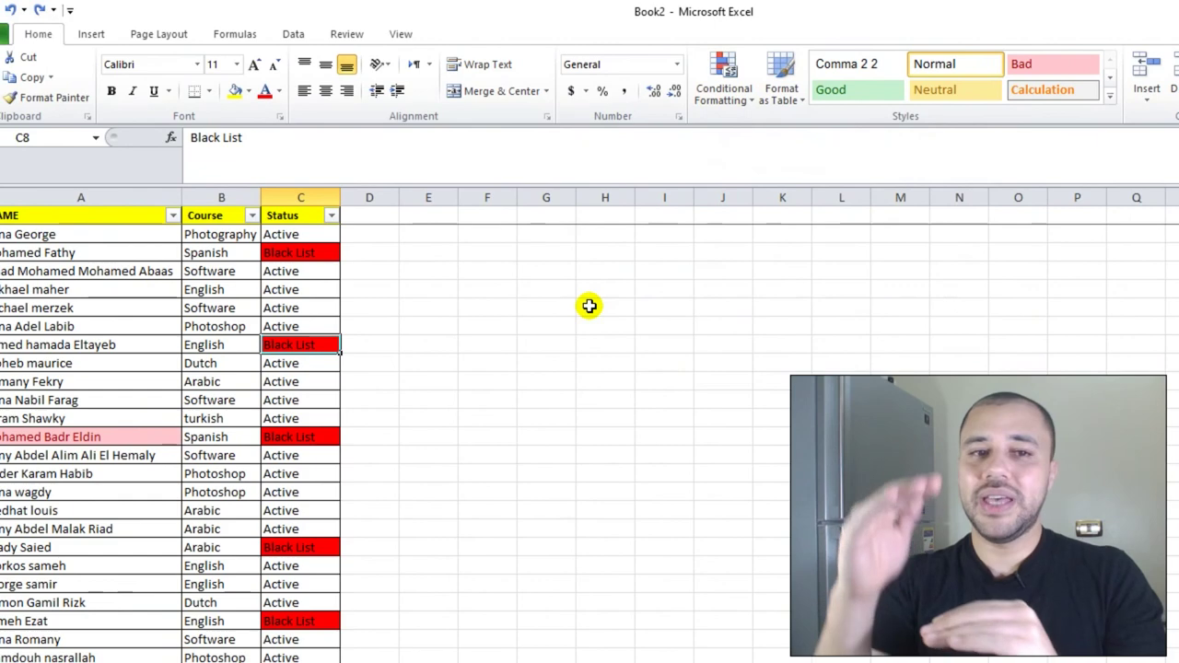